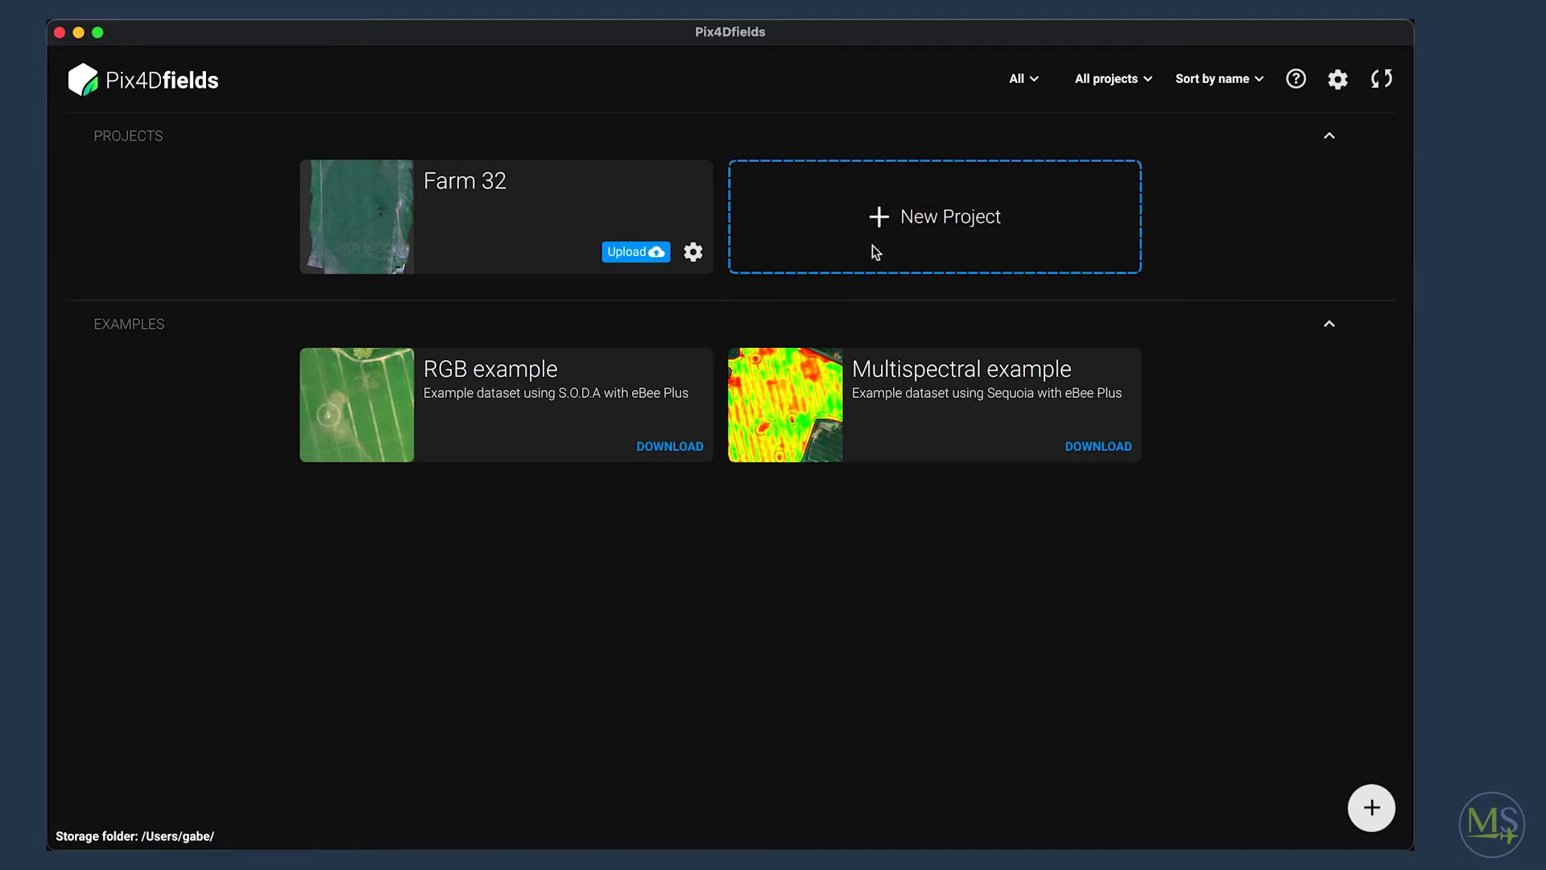
Create a new project and import the drone image folder 0000SET from Documents
{"action": "left_click", "coordinate": [872, 214]}
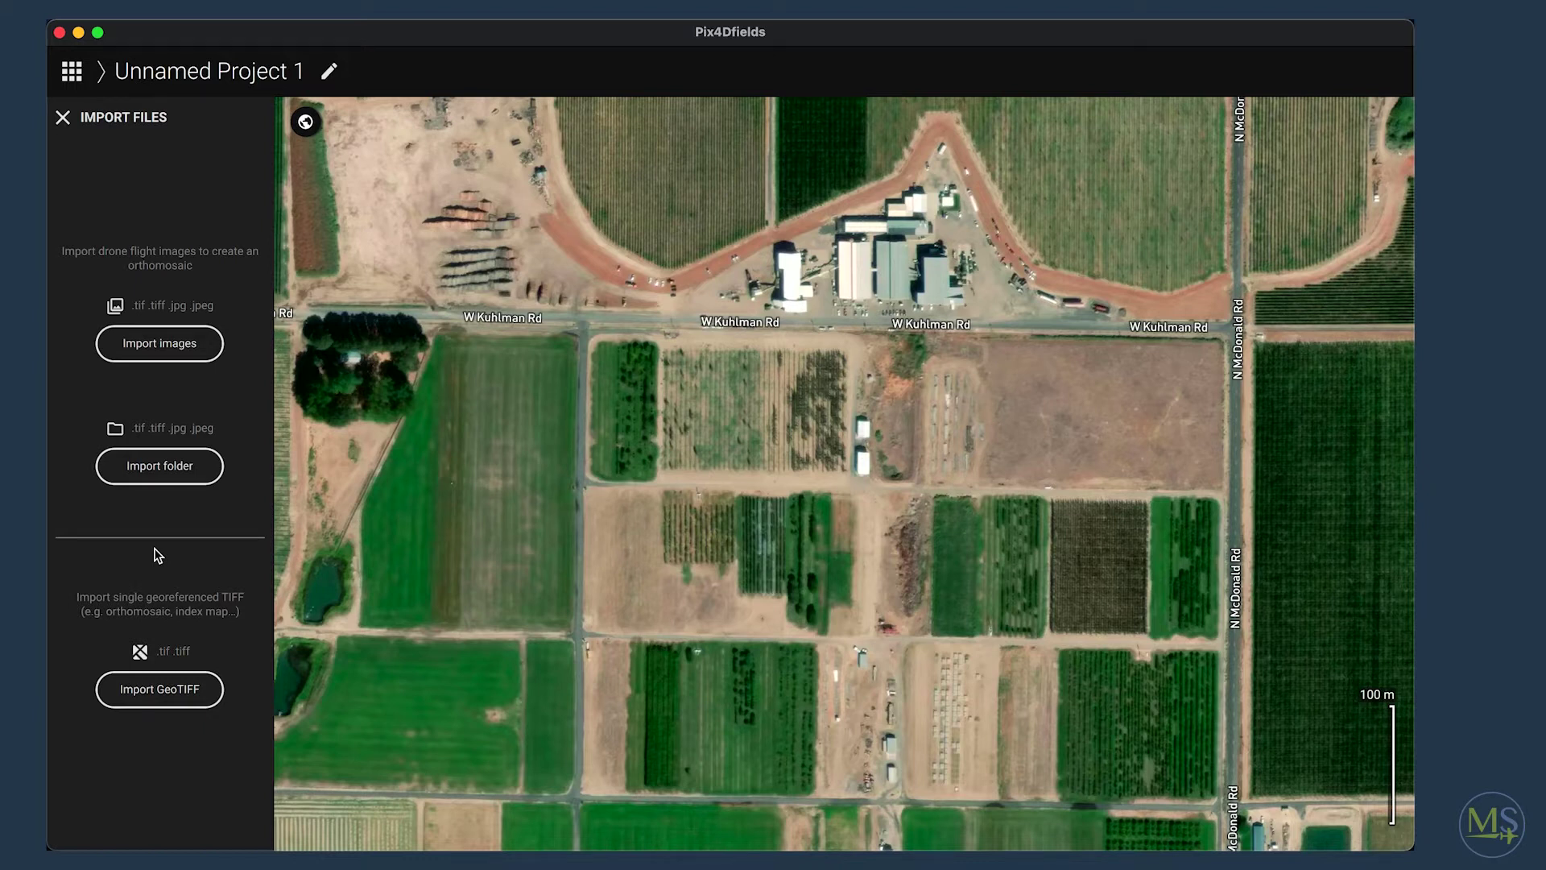
{"action": "left_click", "coordinate": [191, 469]}
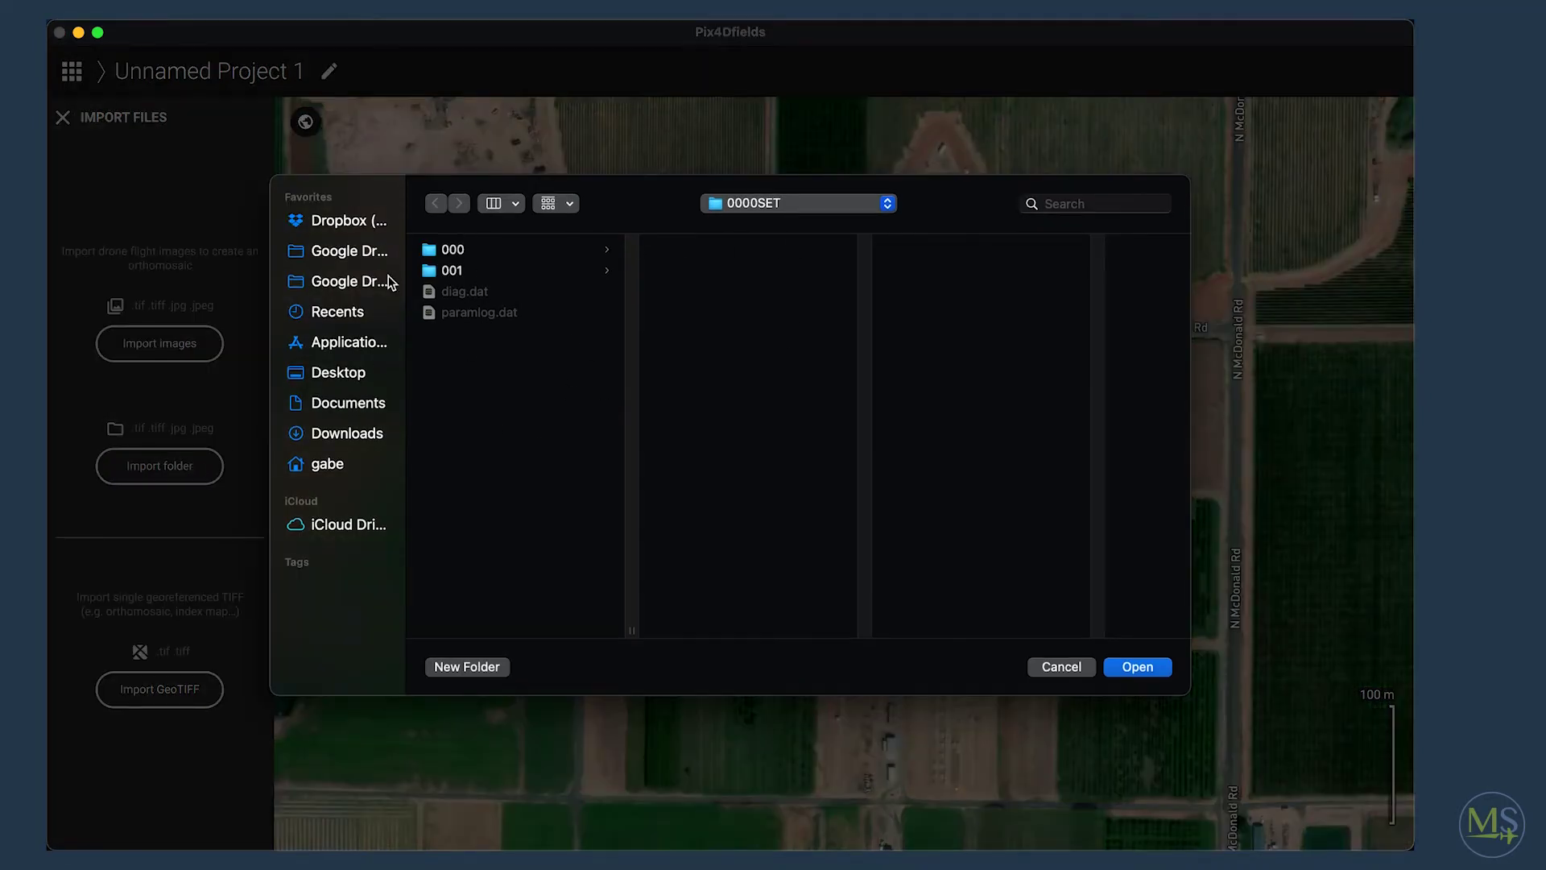
{"action": "left_click", "coordinate": [350, 401]}
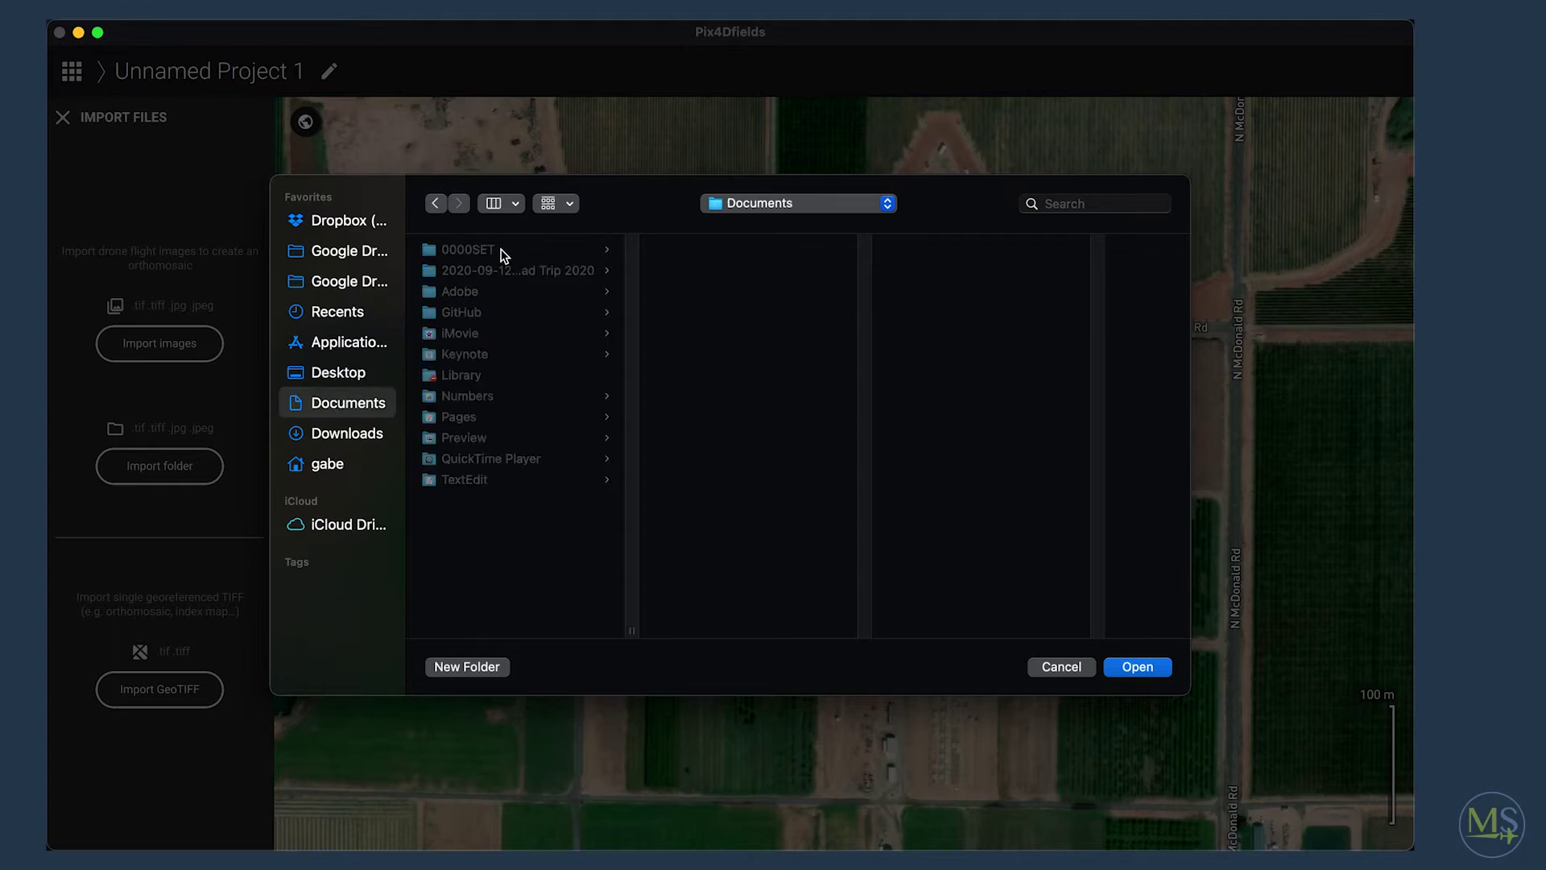
{"action": "left_click", "coordinate": [504, 252]}
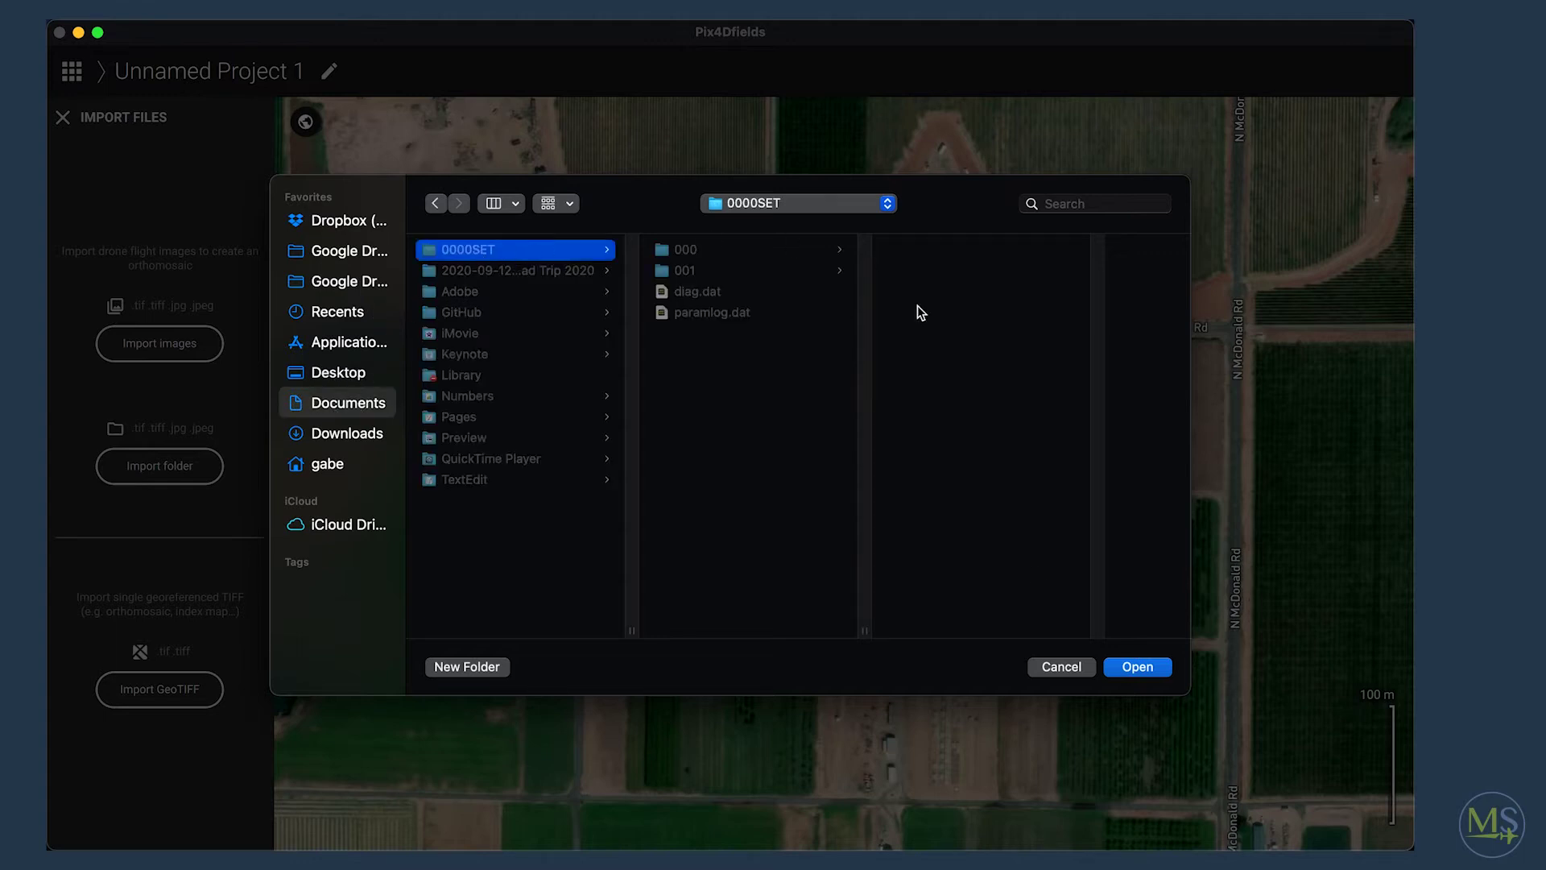
{"action": "left_click", "coordinate": [1143, 667]}
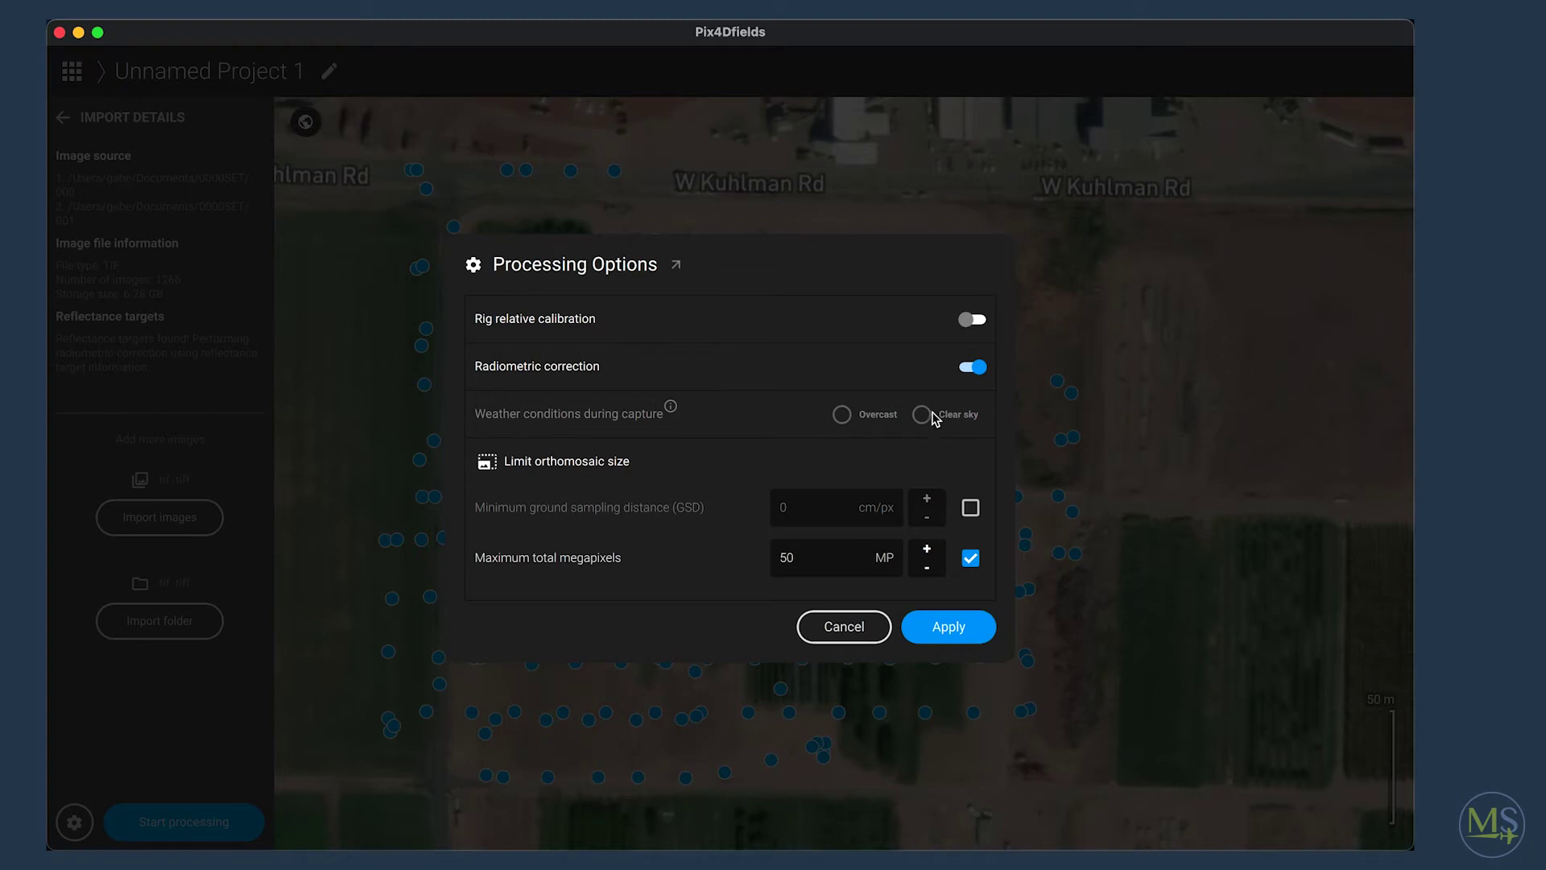
Enable rig relative calibration, limit the orthomosaic to a maximum of 10 total megapixels, and start processing the images
{"action": "left_click", "coordinate": [971, 319]}
{"action": "left_click", "coordinate": [970, 557]}
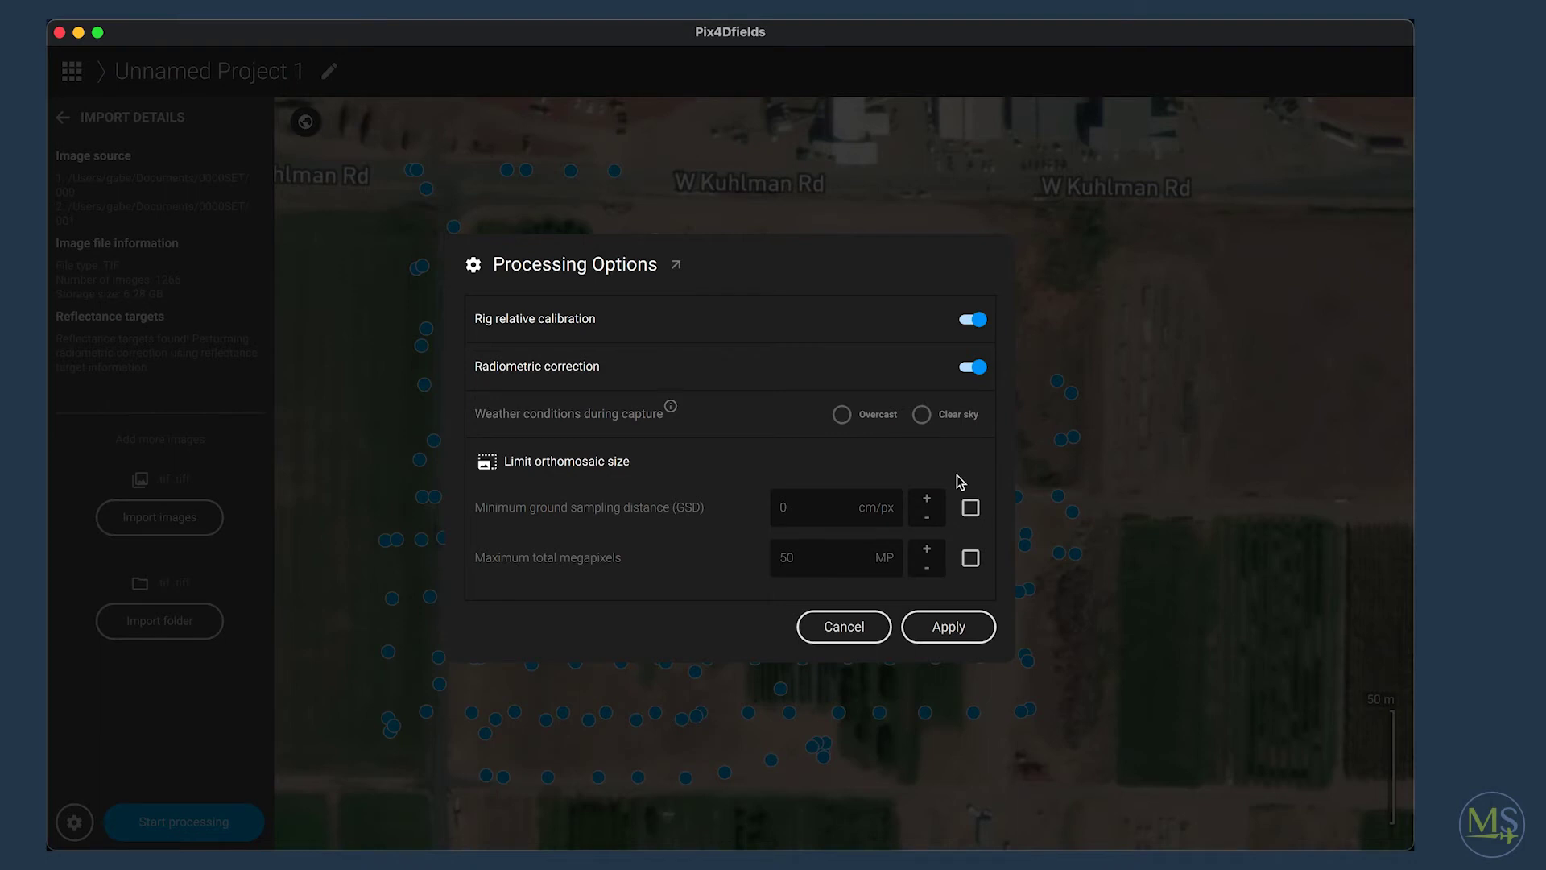
{"action": "left_click", "coordinate": [971, 557]}
{"action": "double_click", "coordinate": [811, 552]}
{"action": "type", "text": "10"}
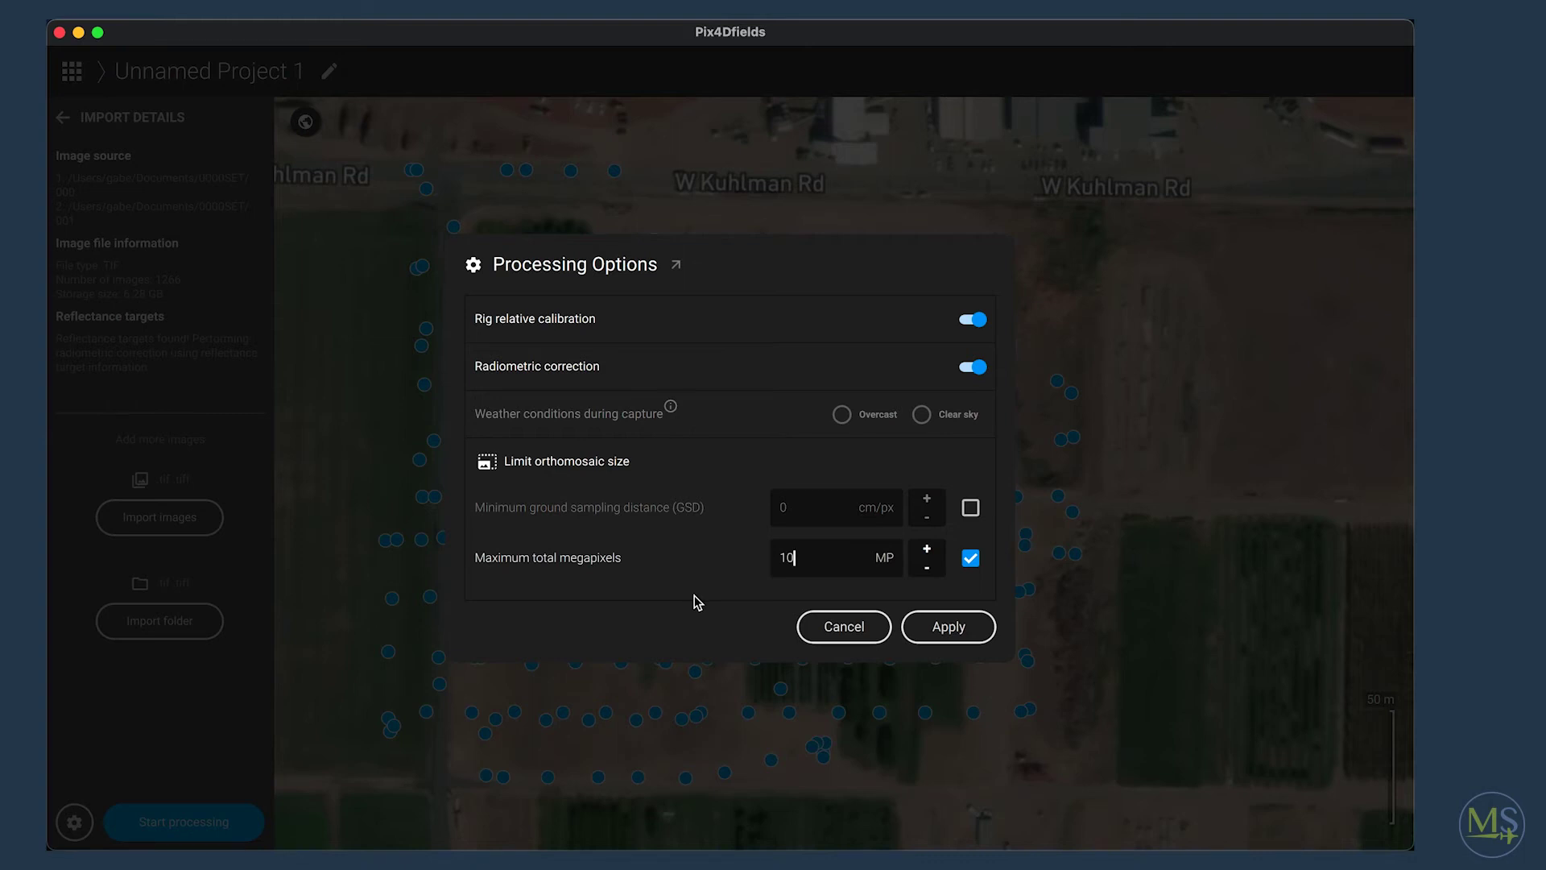
{"action": "left_click", "coordinate": [944, 626]}
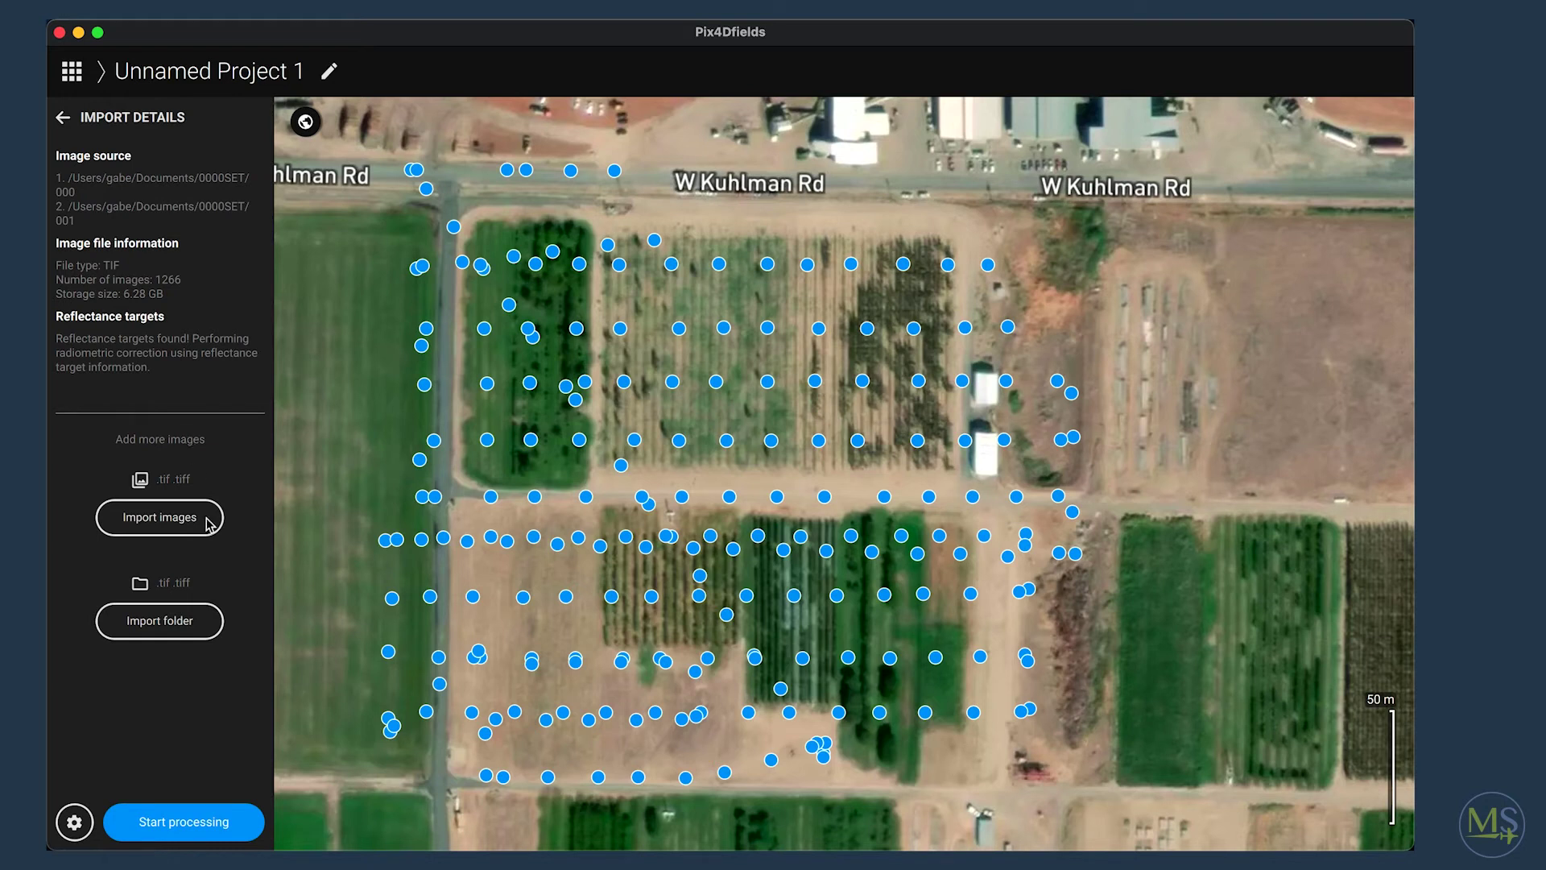
{"action": "left_click", "coordinate": [149, 830]}
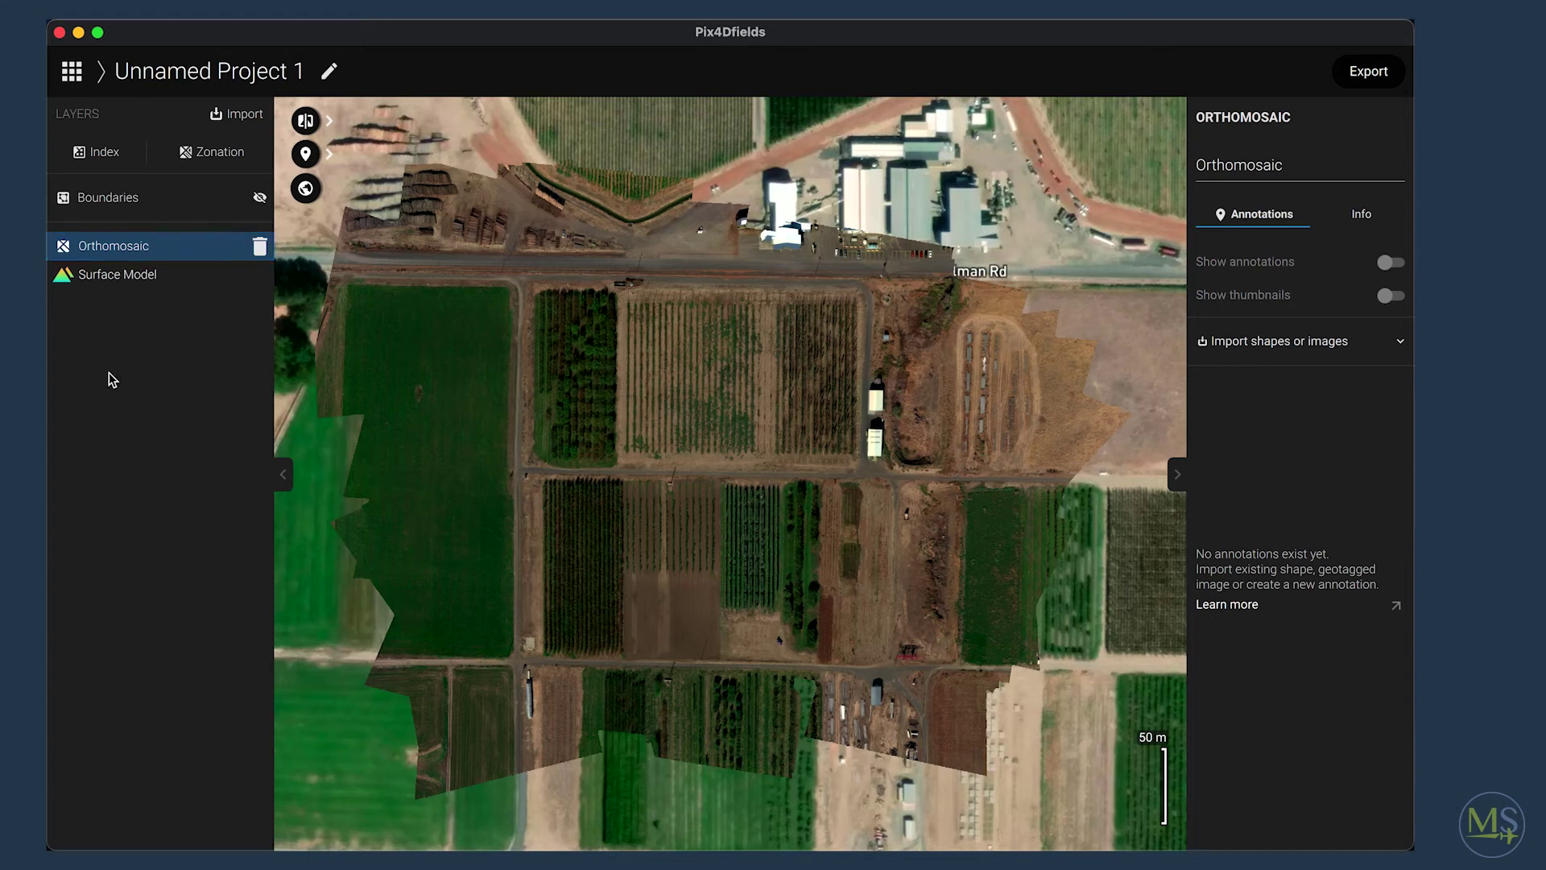
Compare the Orthomosaic and Surface Model layers, then inspect the orthomosaic's crop rows up close
{"action": "left_click", "coordinate": [148, 248]}
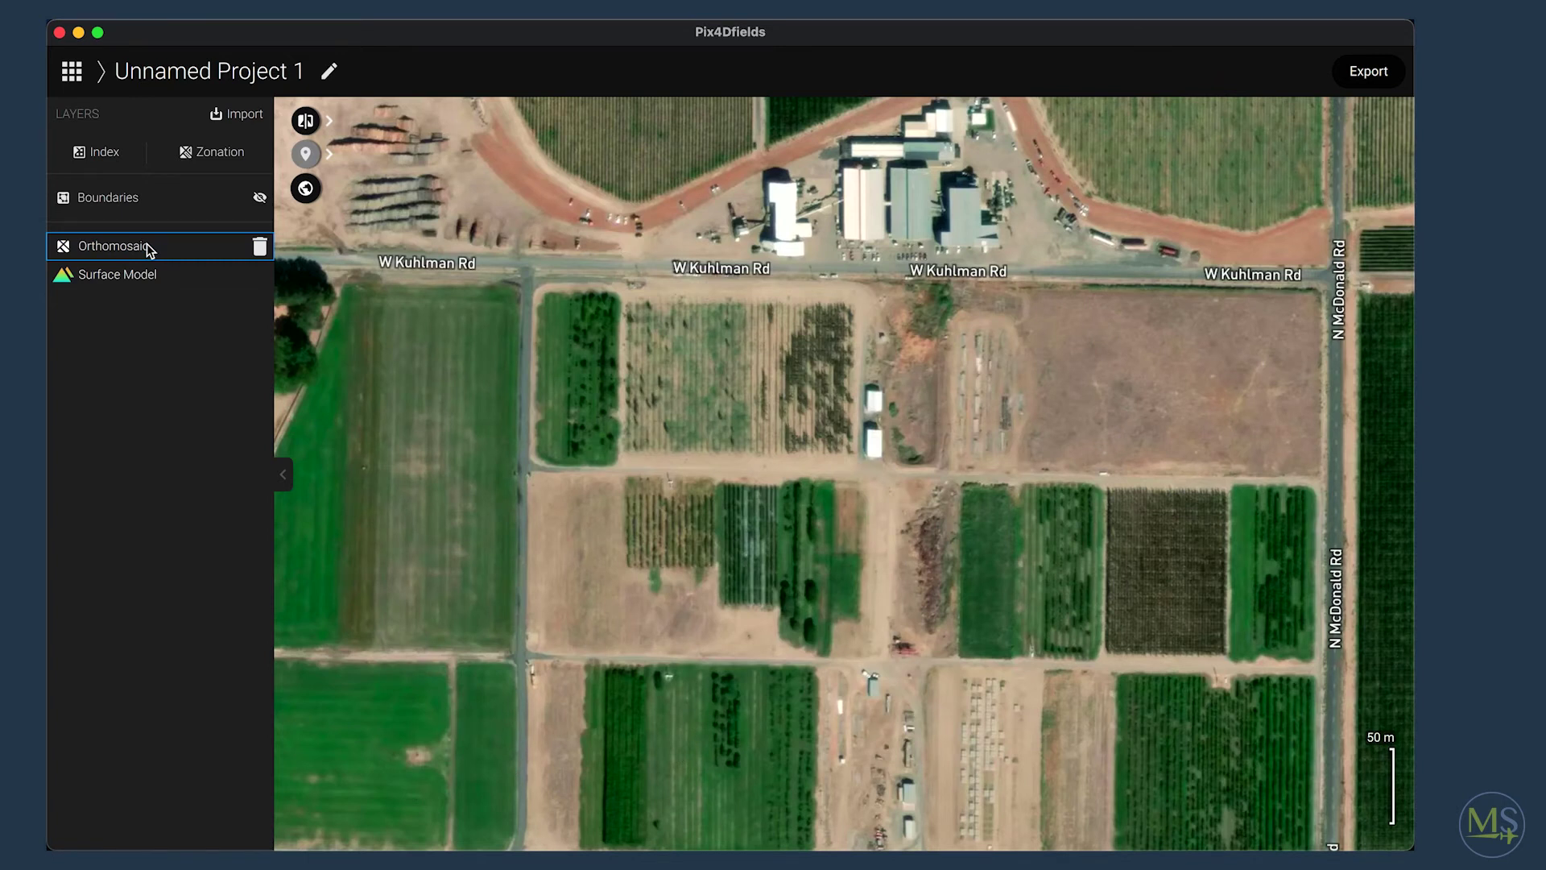
{"action": "left_click", "coordinate": [148, 248]}
{"action": "left_click", "coordinate": [140, 278]}
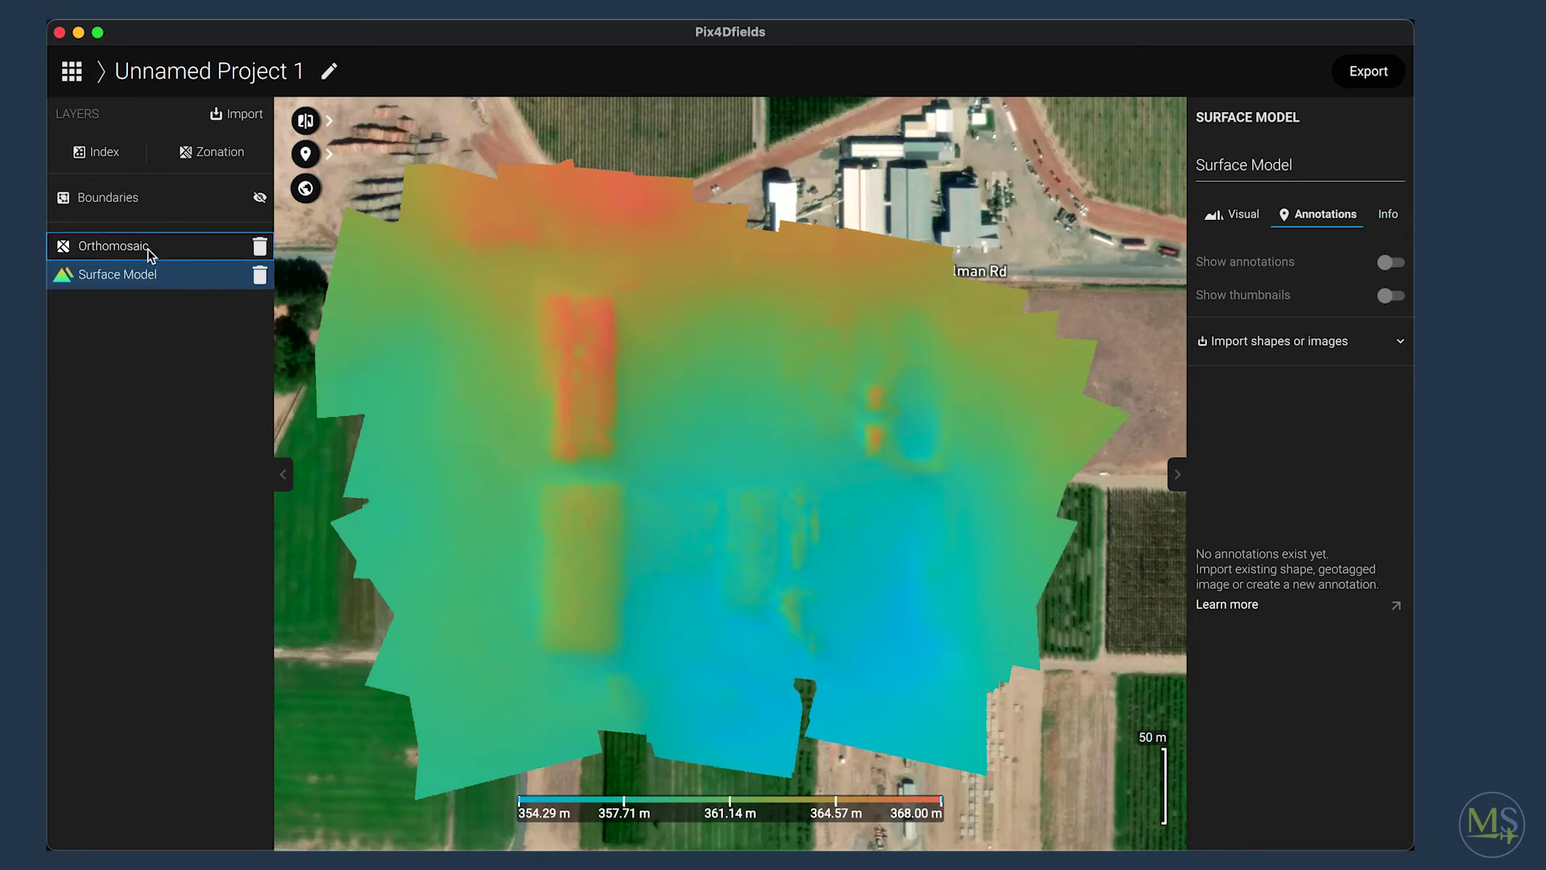
{"action": "left_click", "coordinate": [149, 255]}
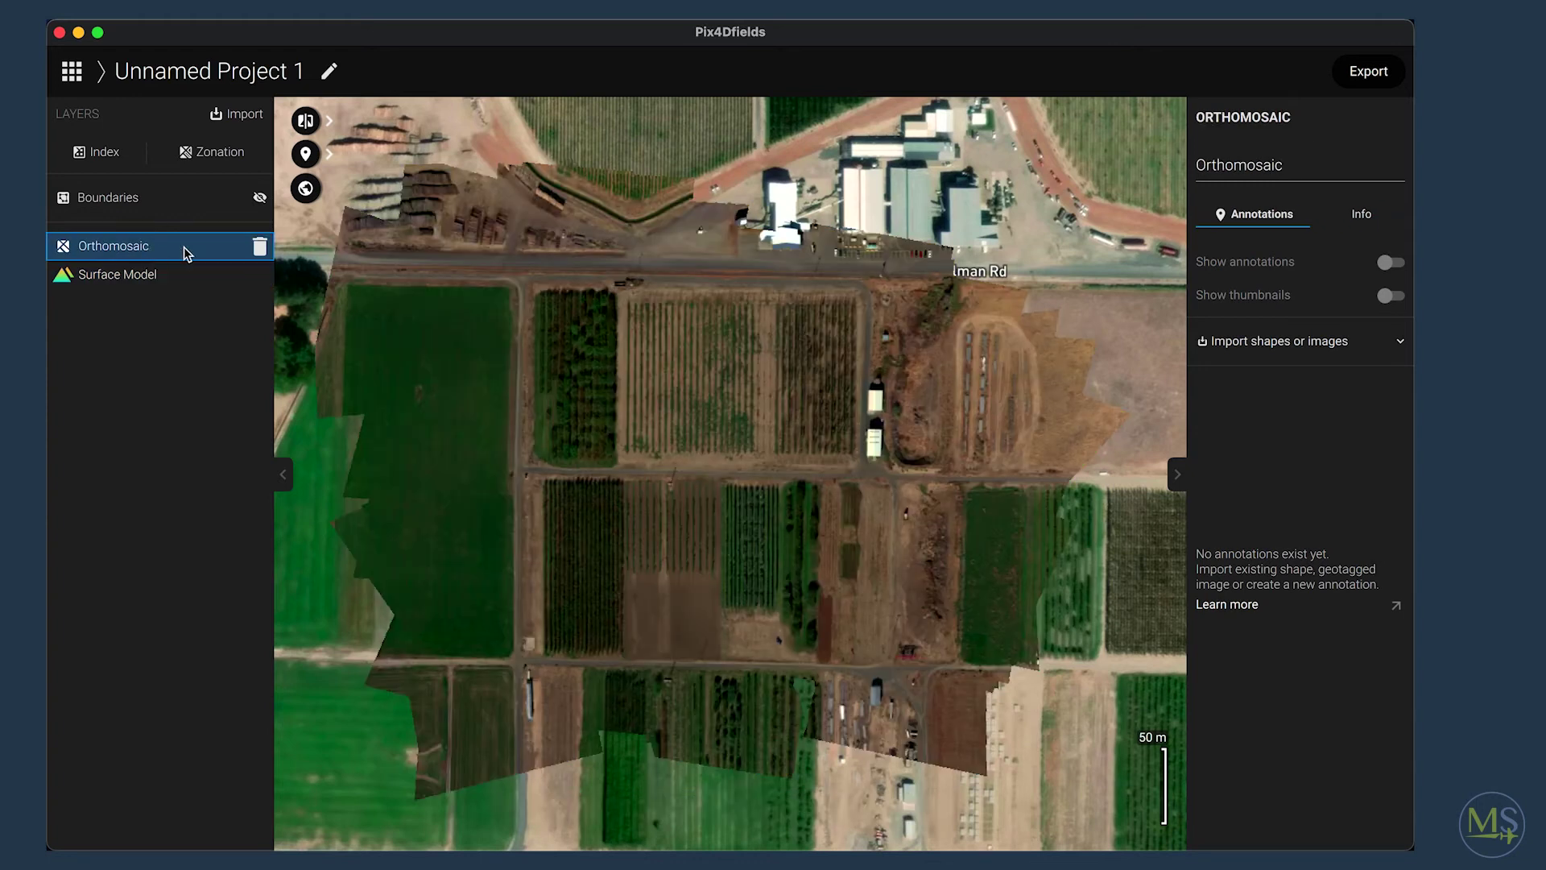
{"action": "scroll", "coordinate": [548, 359], "scroll_direction": "up", "scroll_amount": 5}
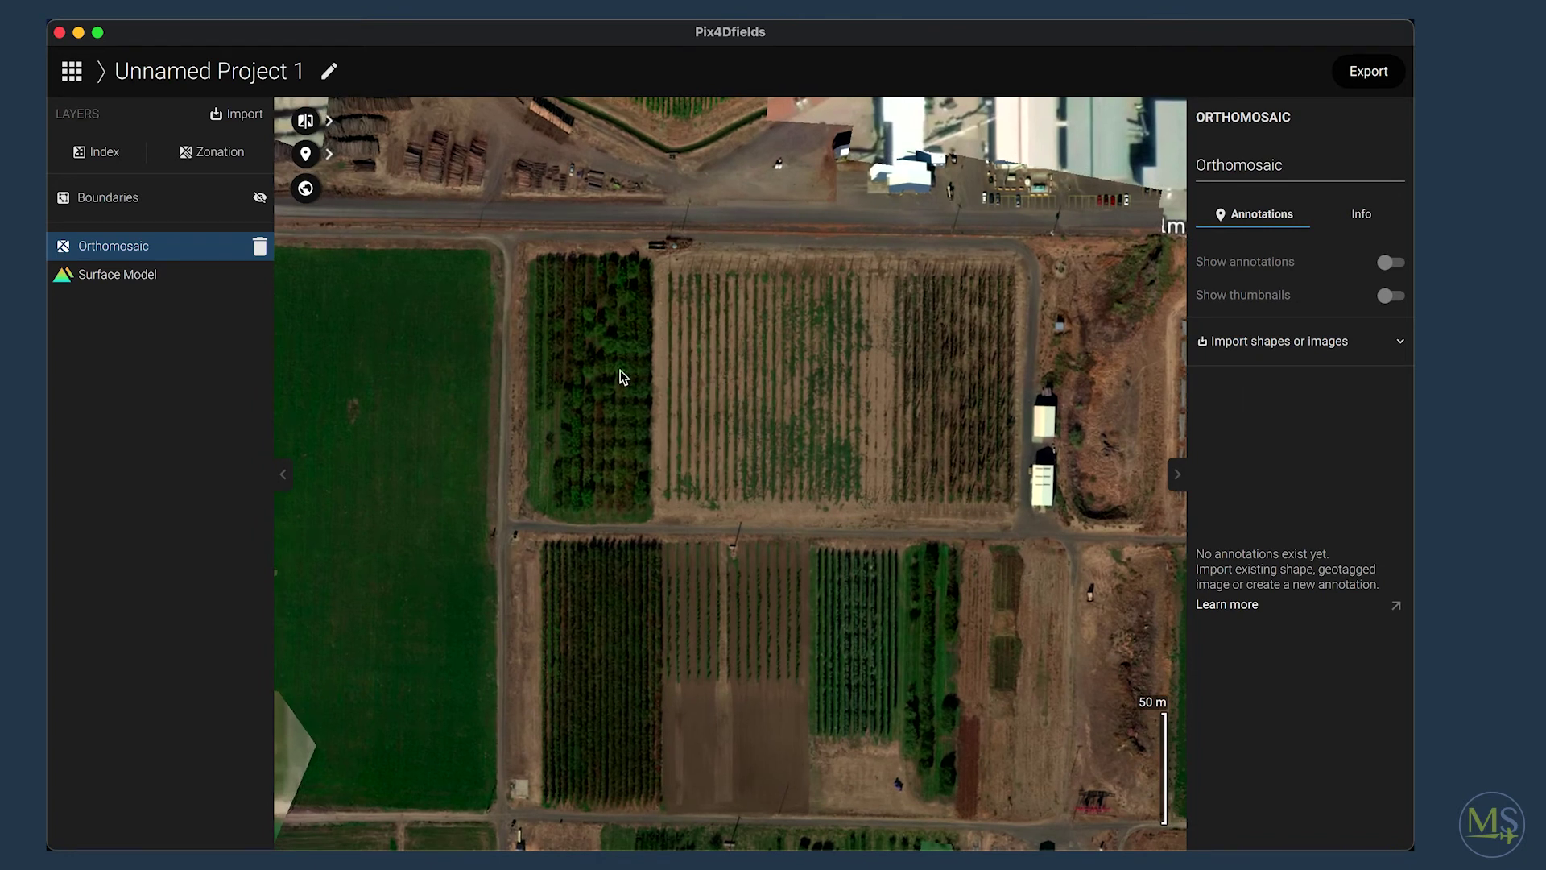
Generate the NDRE, NDVI and Thermal index layers from the Orthomosaic, leaving VARI out
{"action": "left_click", "coordinate": [105, 153]}
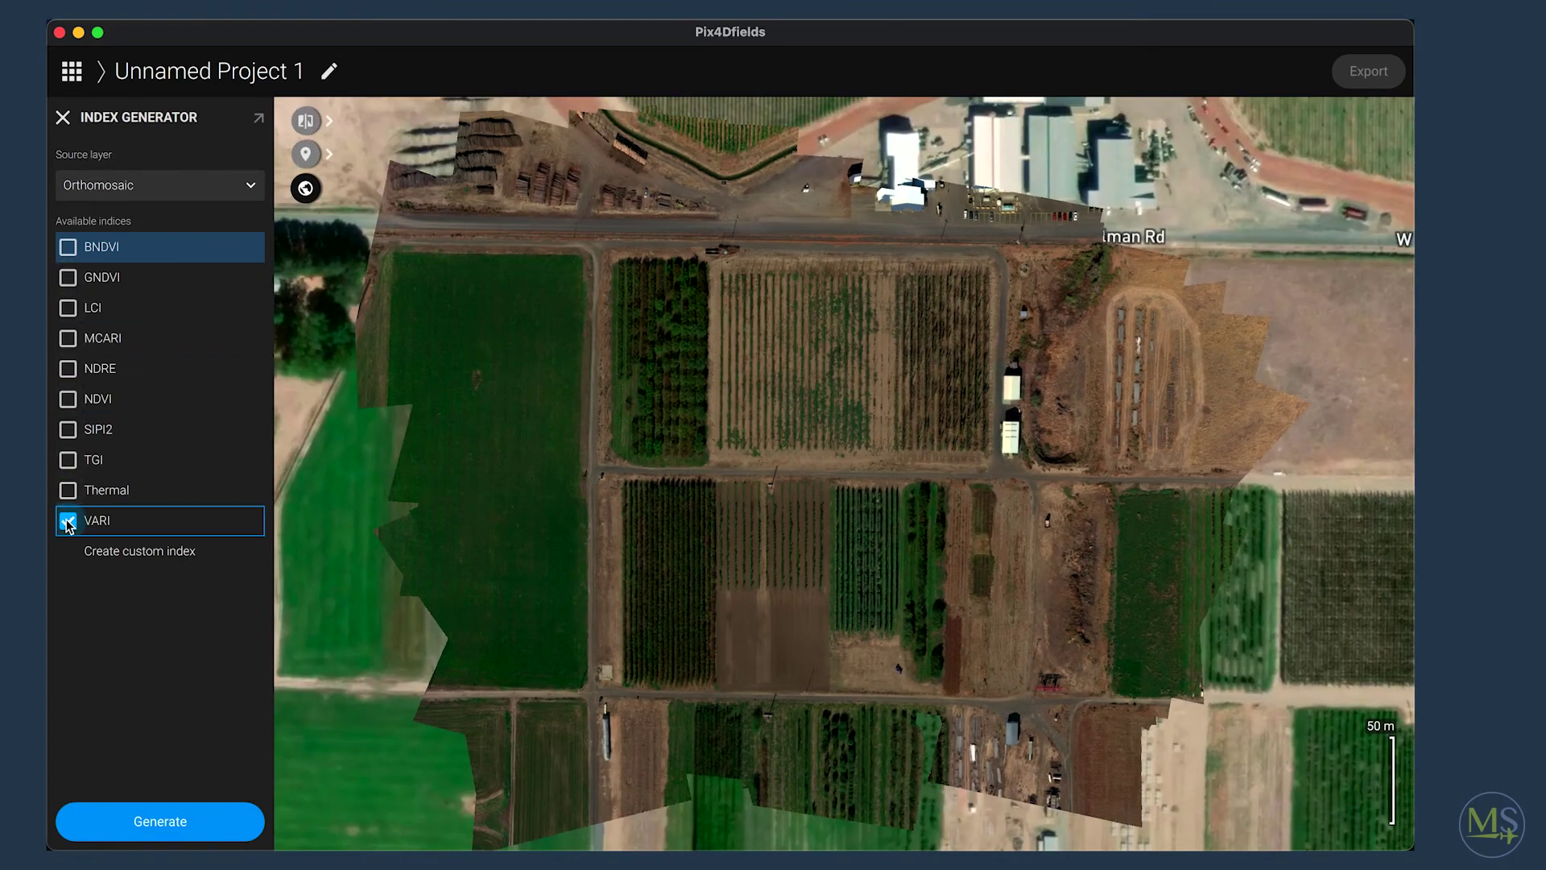
{"action": "left_click", "coordinate": [70, 398]}
{"action": "left_click", "coordinate": [68, 370]}
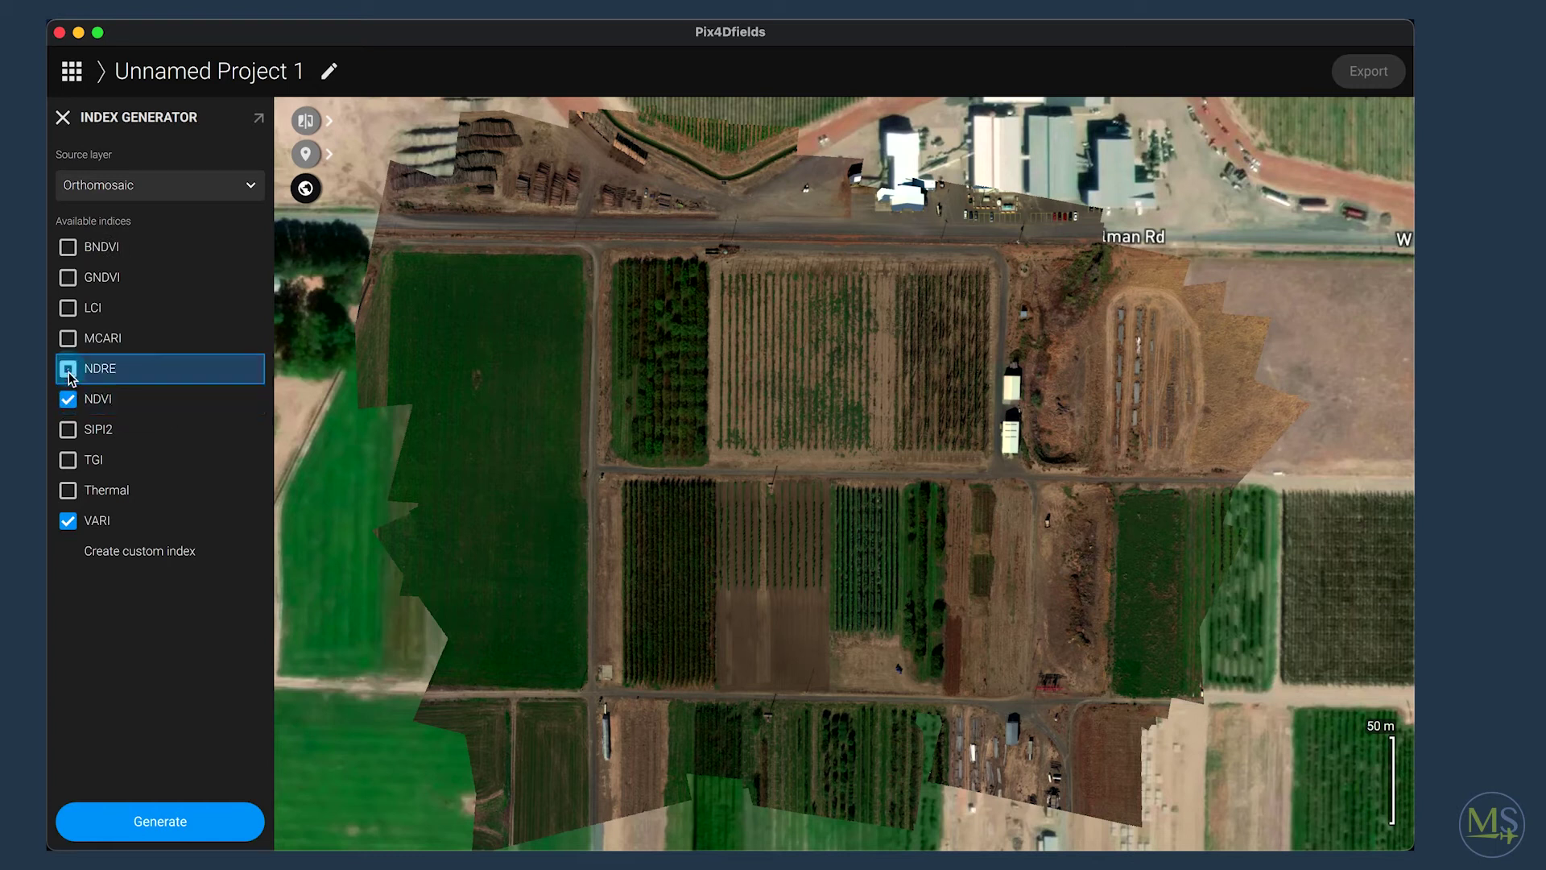
{"action": "left_click", "coordinate": [74, 490]}
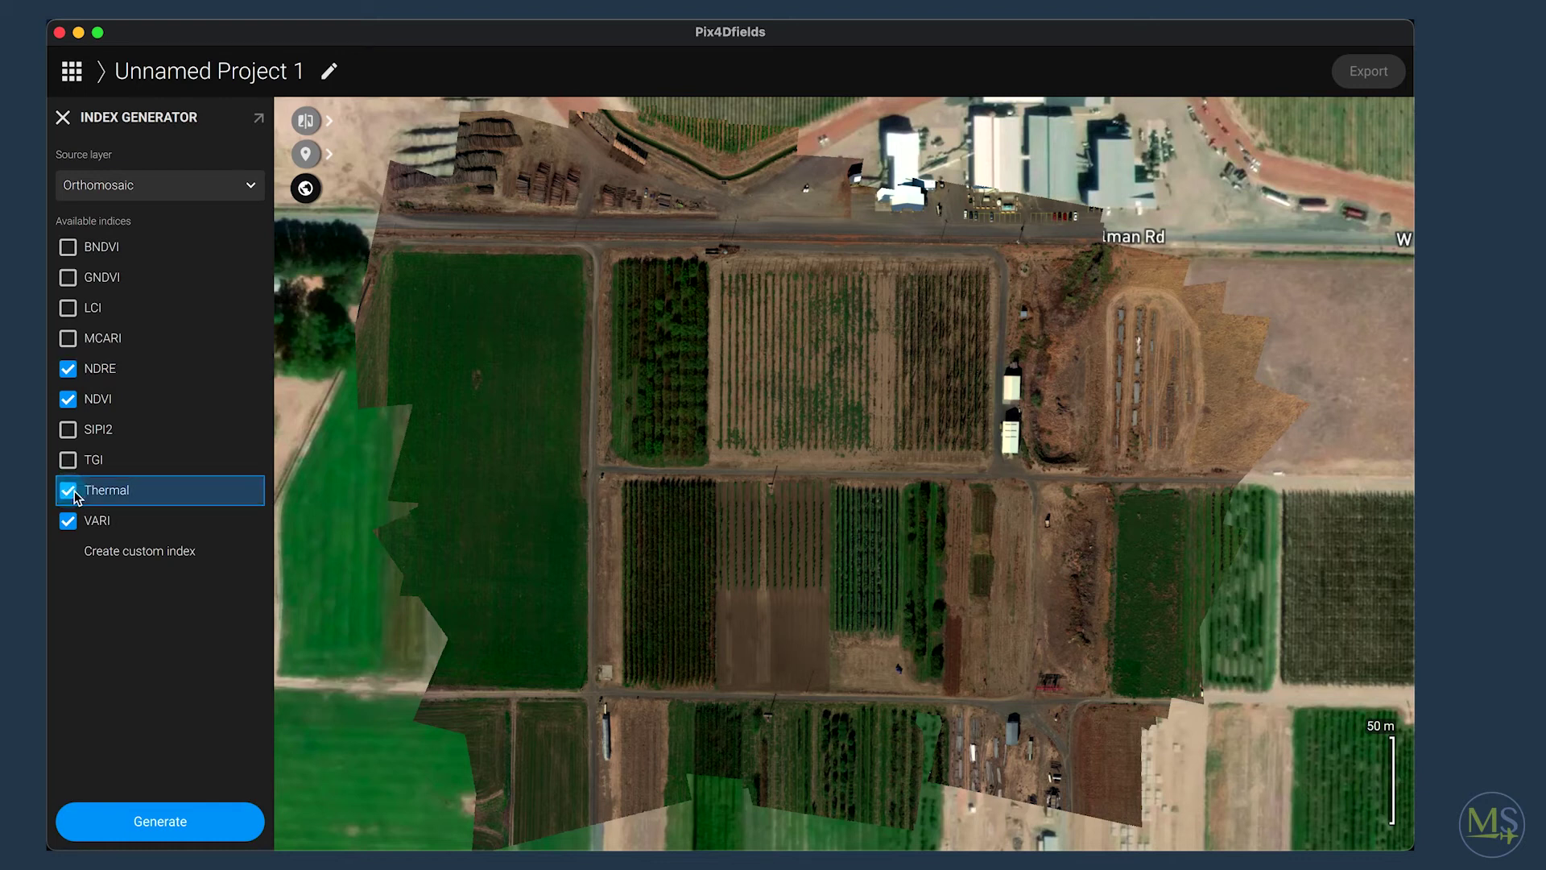
{"action": "left_click", "coordinate": [71, 520]}
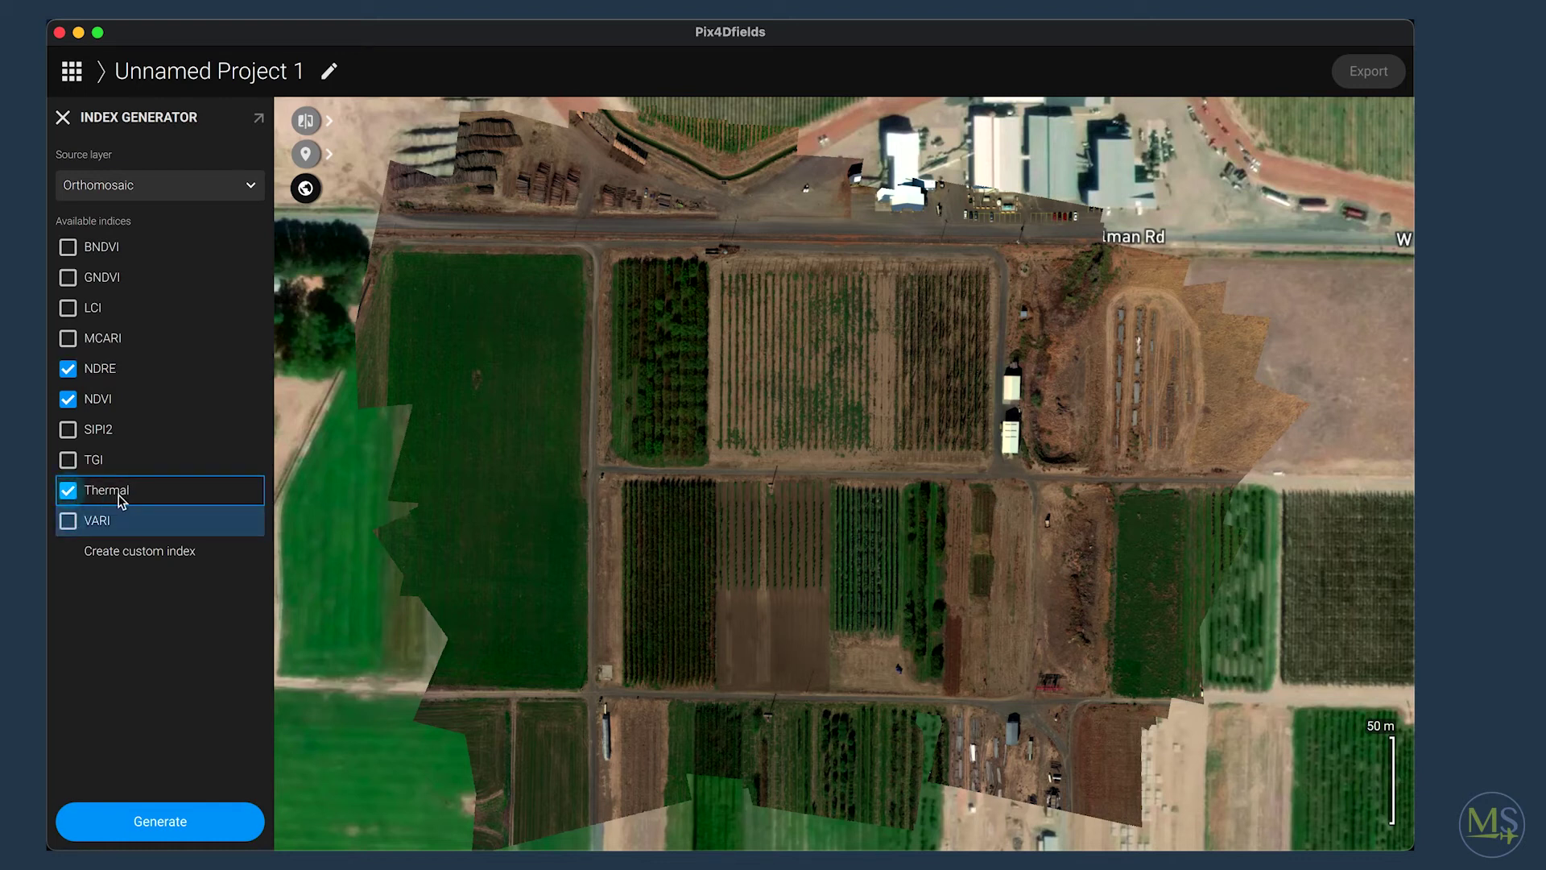
{"action": "left_click", "coordinate": [159, 813]}
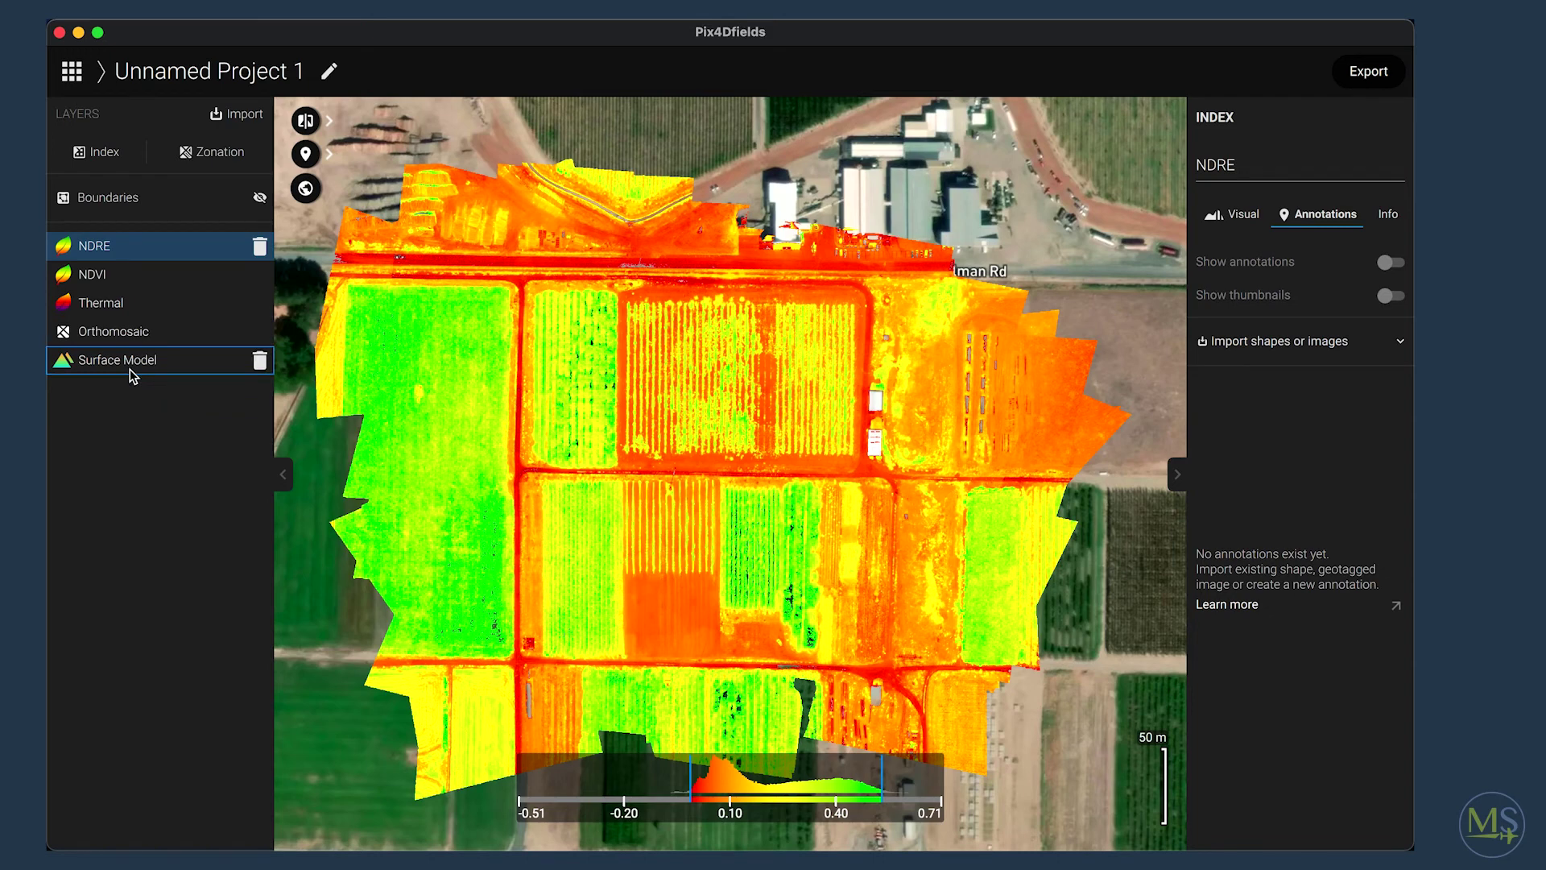
Examine the NDRE layer up close over the orchard blocks and compare it with the NDVI and Thermal layers
{"action": "scroll", "coordinate": [519, 342], "scroll_direction": "up", "scroll_amount": 3}
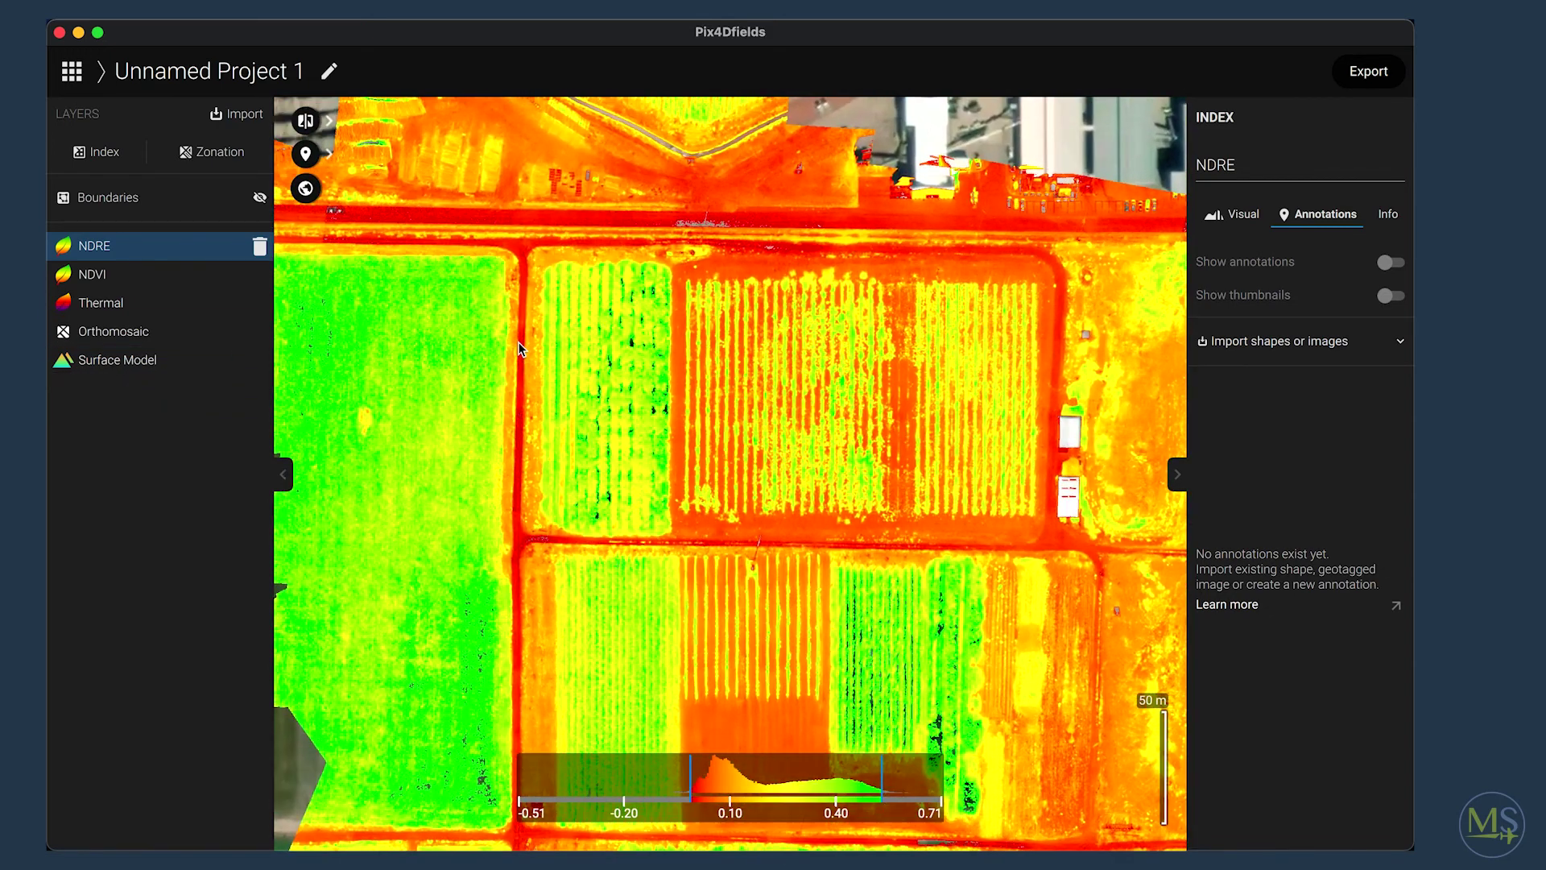
{"action": "scroll", "coordinate": [518, 345], "scroll_direction": "up", "scroll_amount": 5}
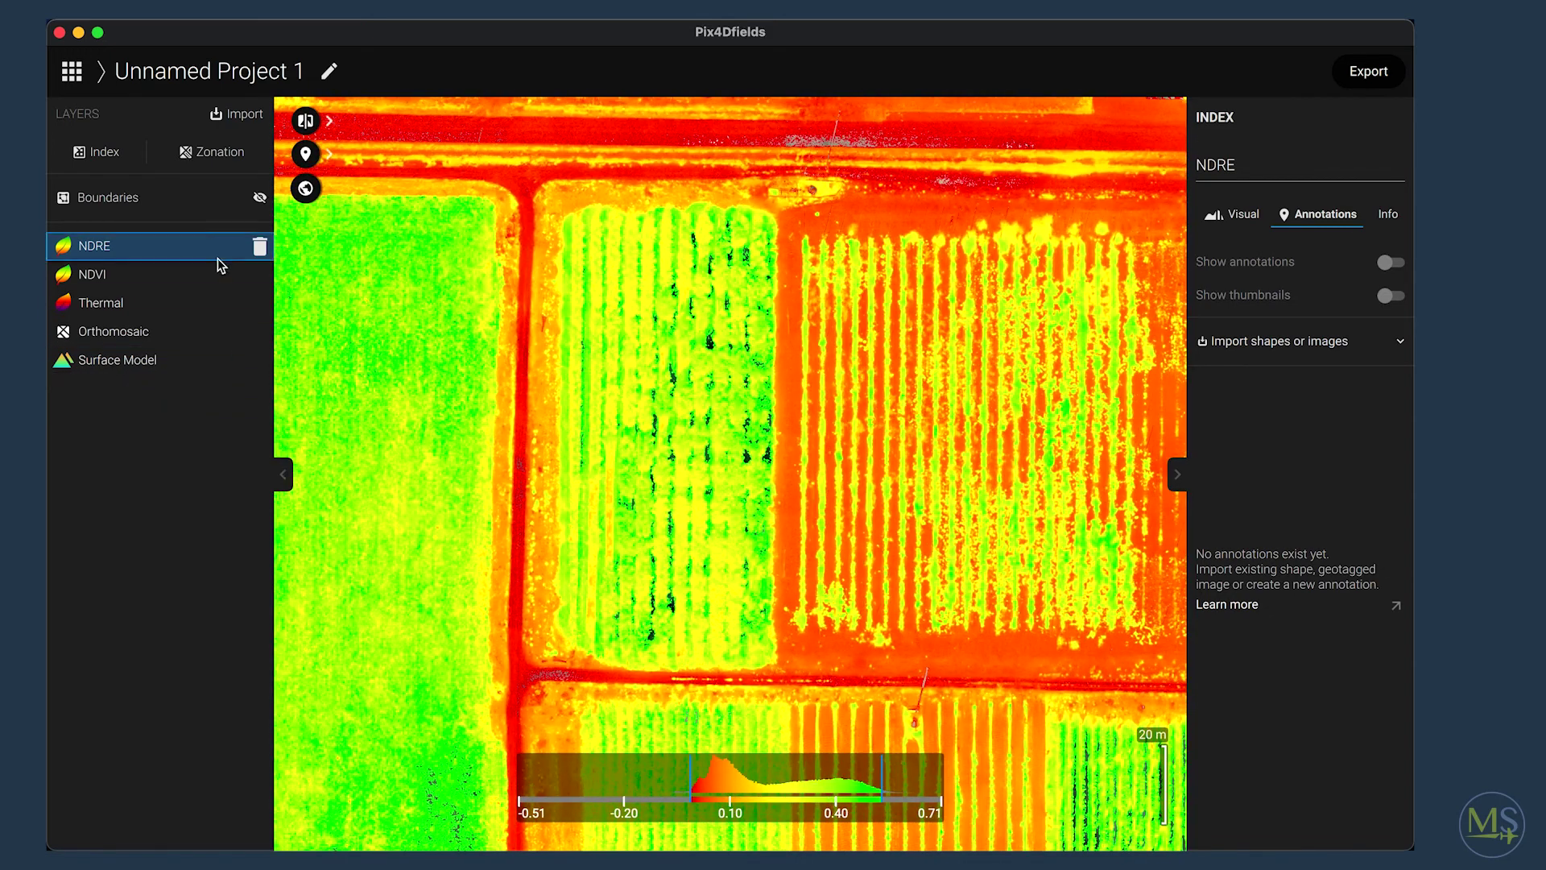
{"action": "left_click", "coordinate": [142, 282]}
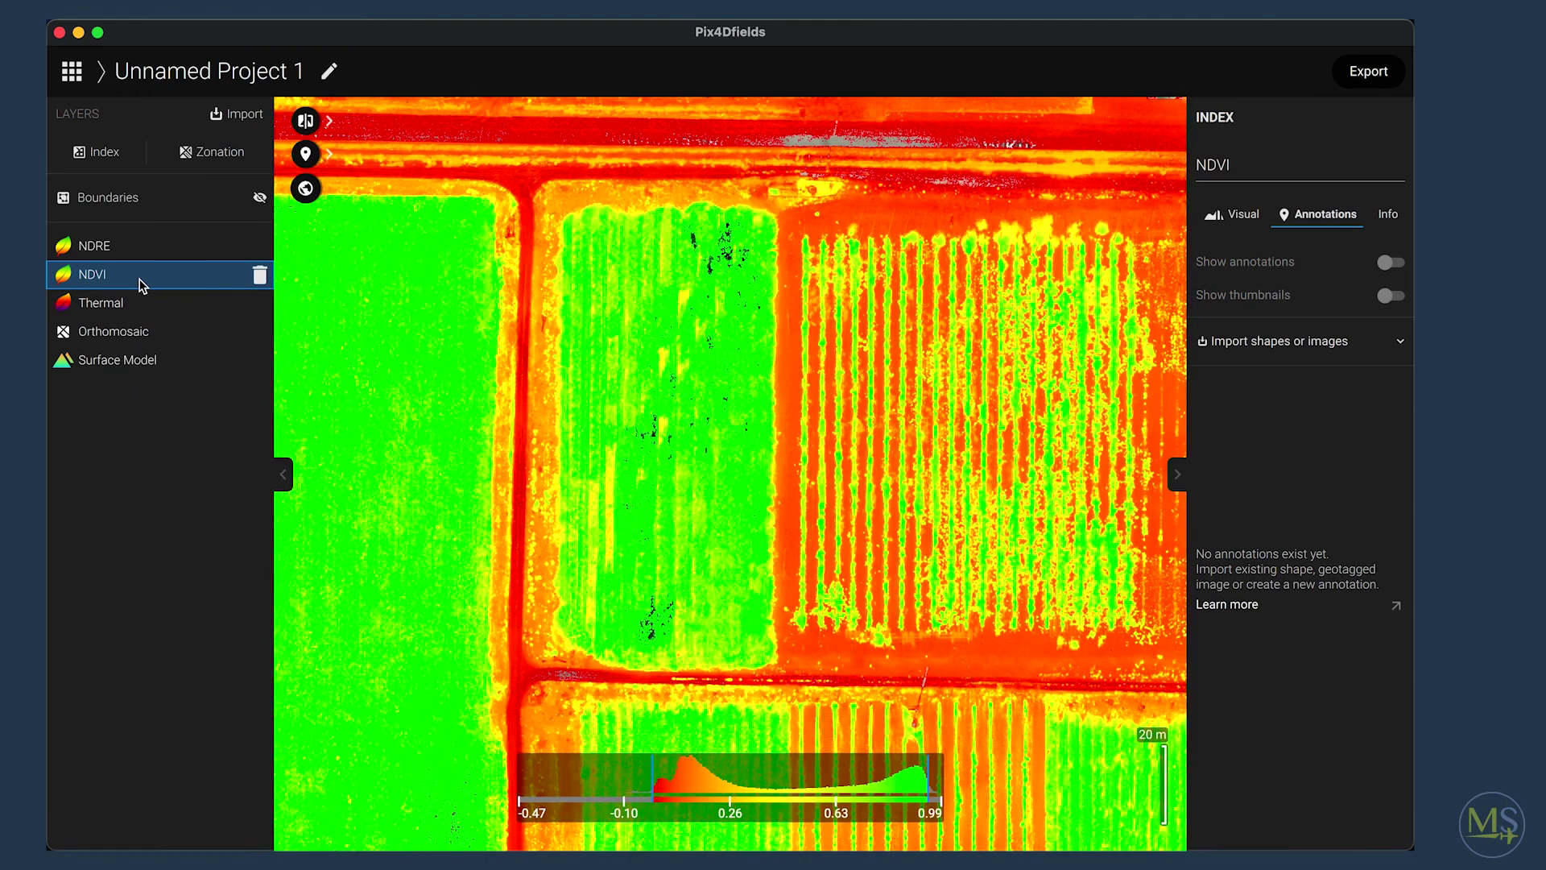
{"action": "left_click", "coordinate": [144, 306]}
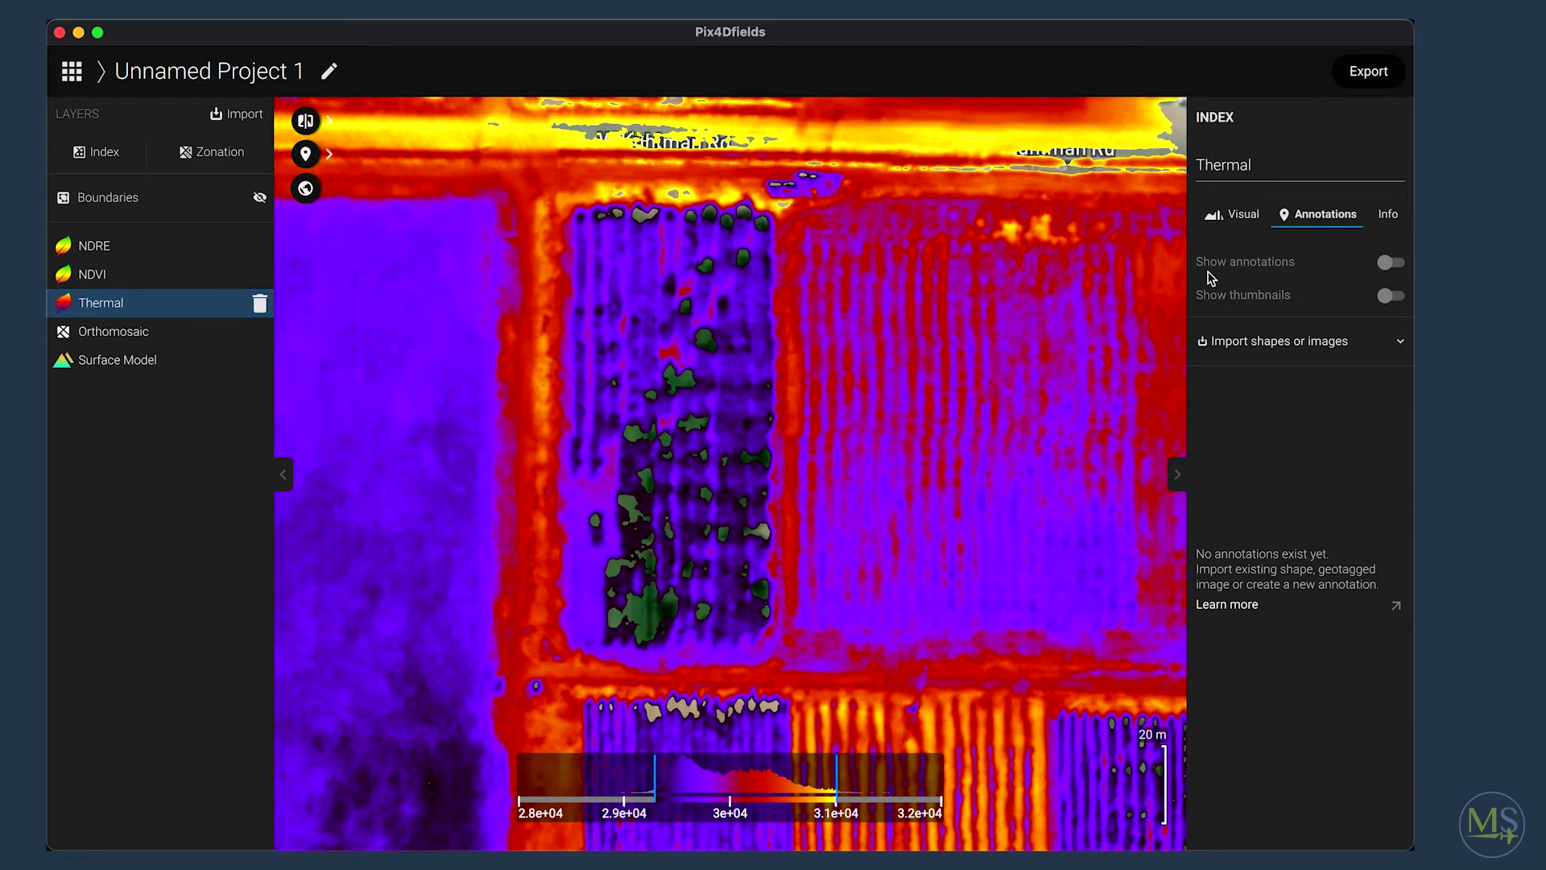
Compare solid and transparent out-of-range display on the Thermal layer, set its lower range limit to 29077.05, and keep the transparent display
{"action": "left_click", "coordinate": [1237, 215]}
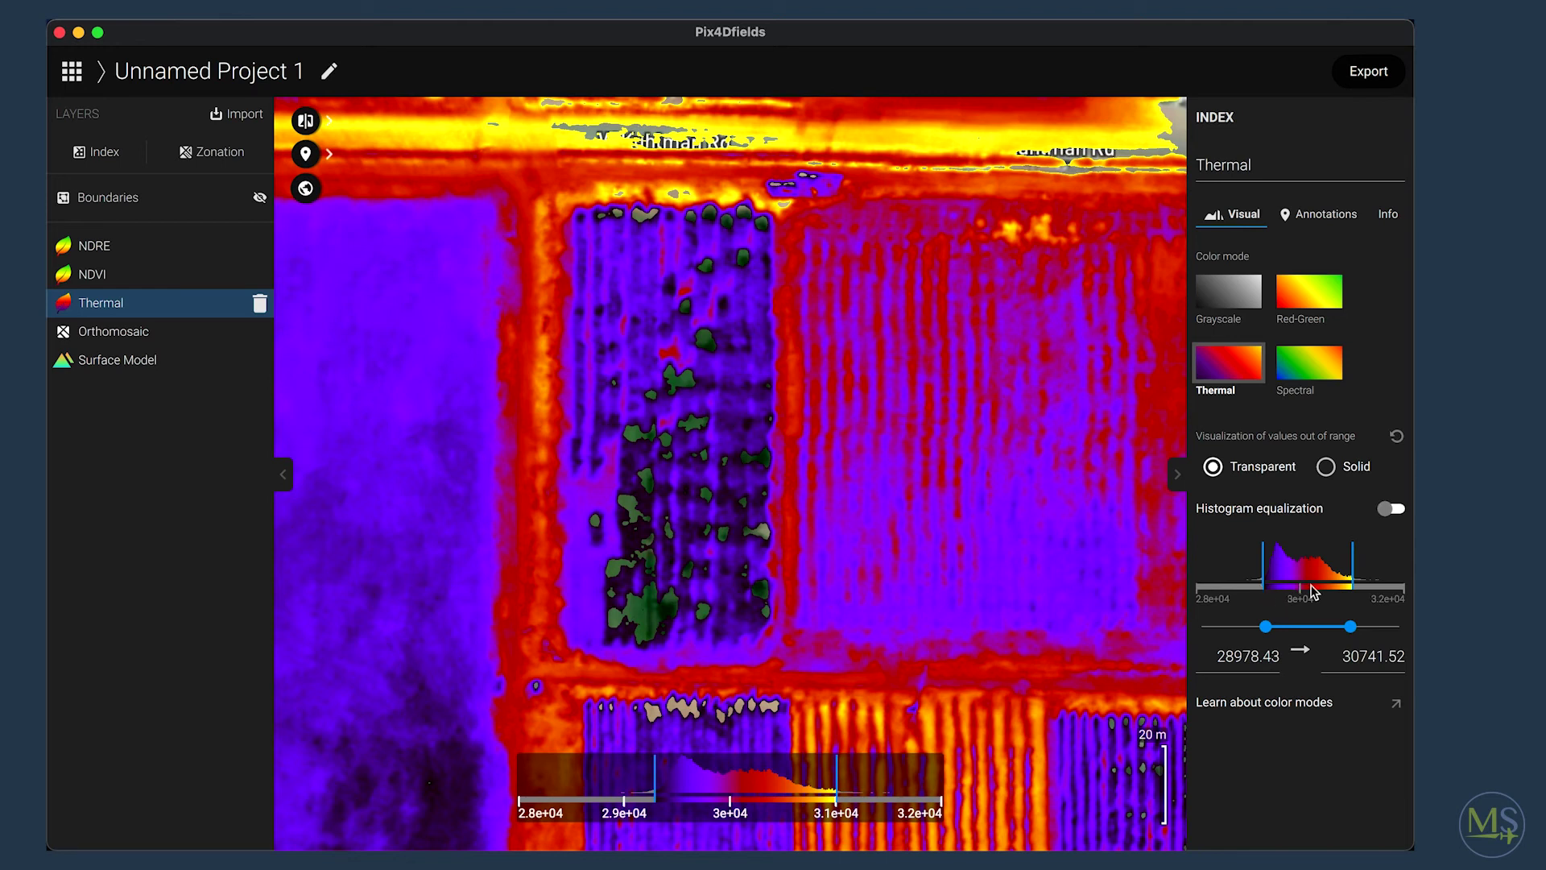
{"action": "left_click", "coordinate": [1326, 467]}
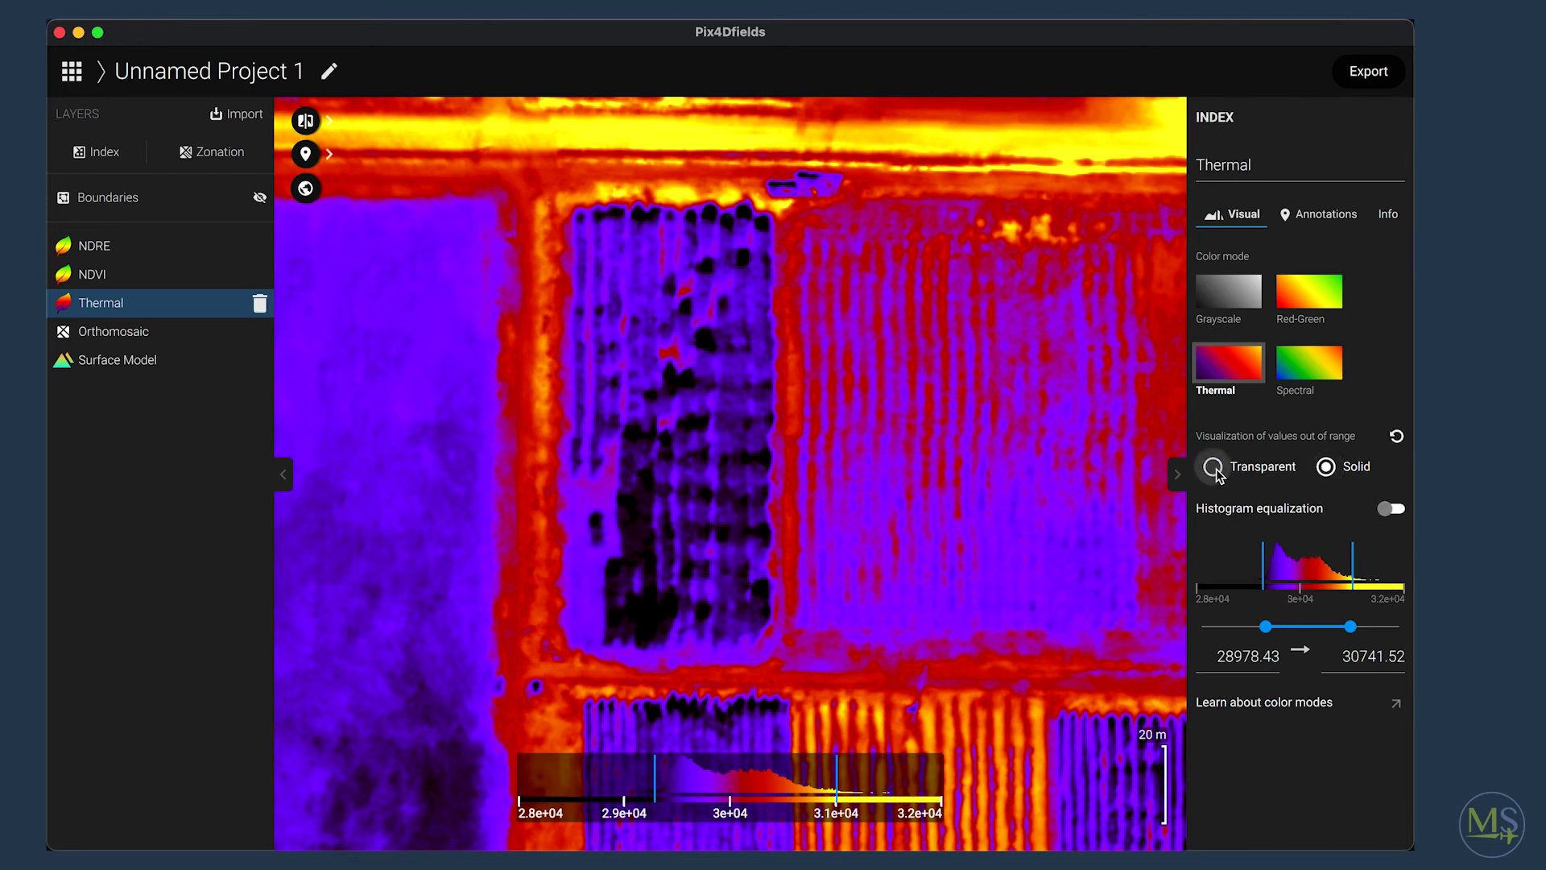
{"action": "left_click", "coordinate": [1214, 467]}
{"action": "left_click", "coordinate": [1326, 467]}
{"action": "left_click", "coordinate": [1267, 588]}
{"action": "left_click", "coordinate": [1267, 626]}
{"action": "left_click_drag", "start_coordinate": [1267, 628], "coordinate": [1273, 629]}
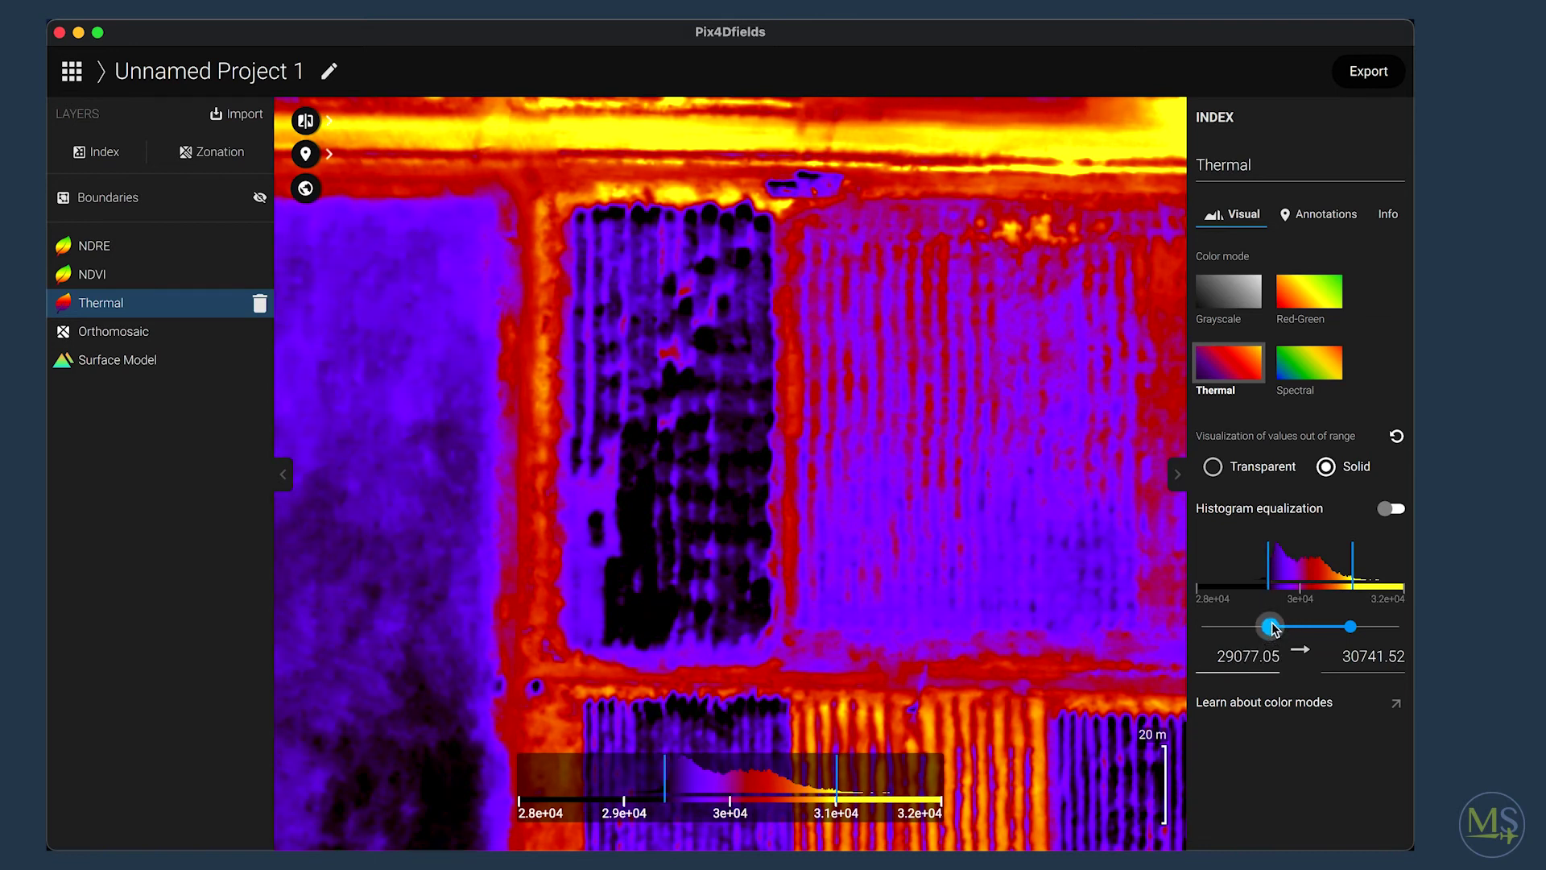
{"action": "left_click", "coordinate": [1213, 467]}
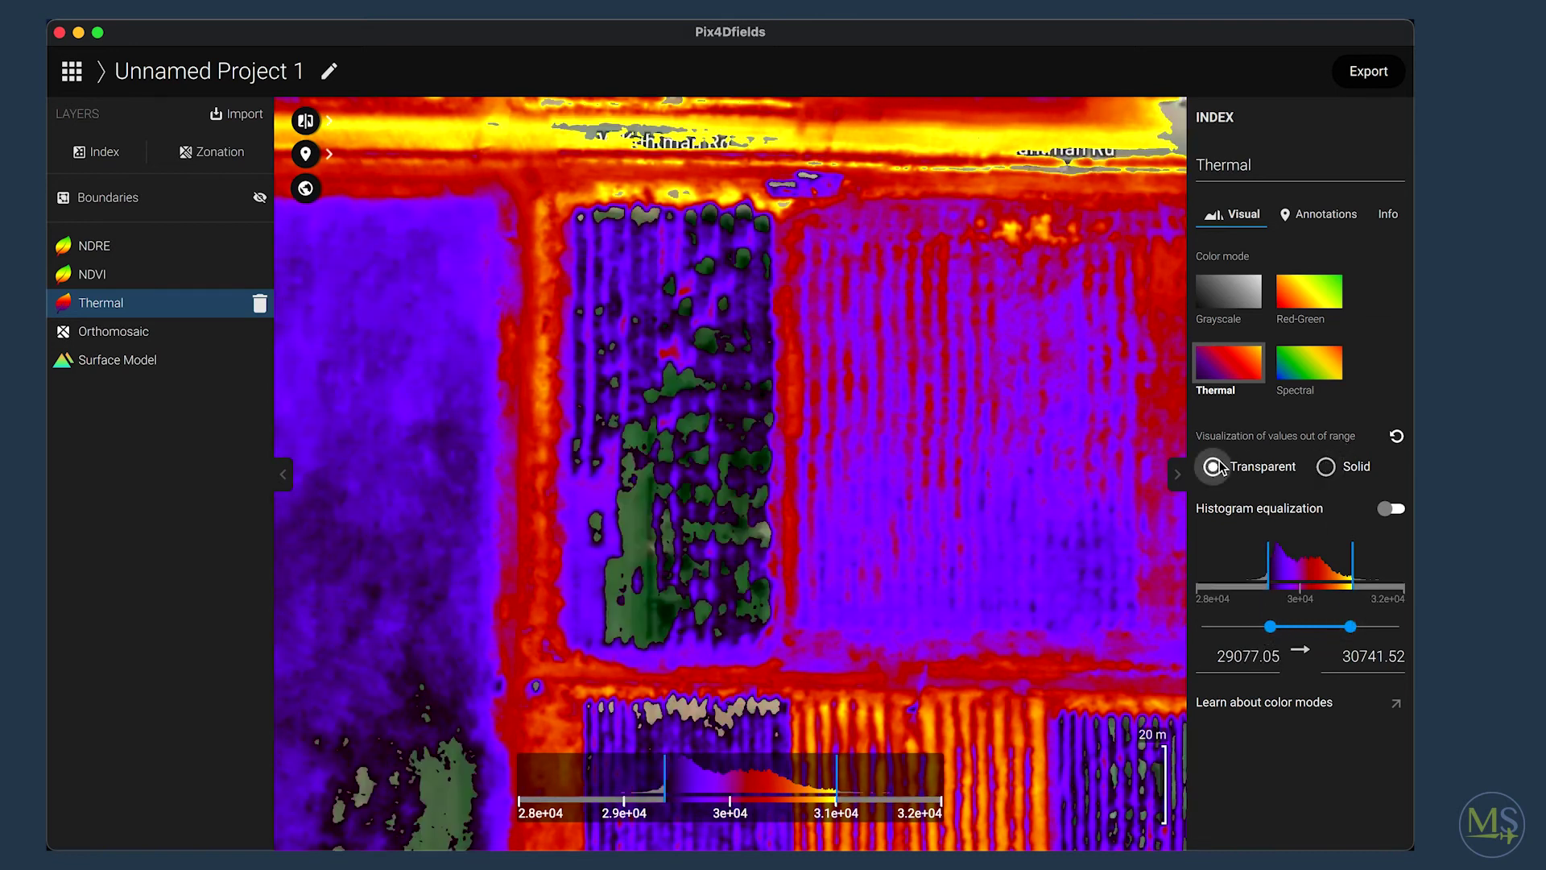
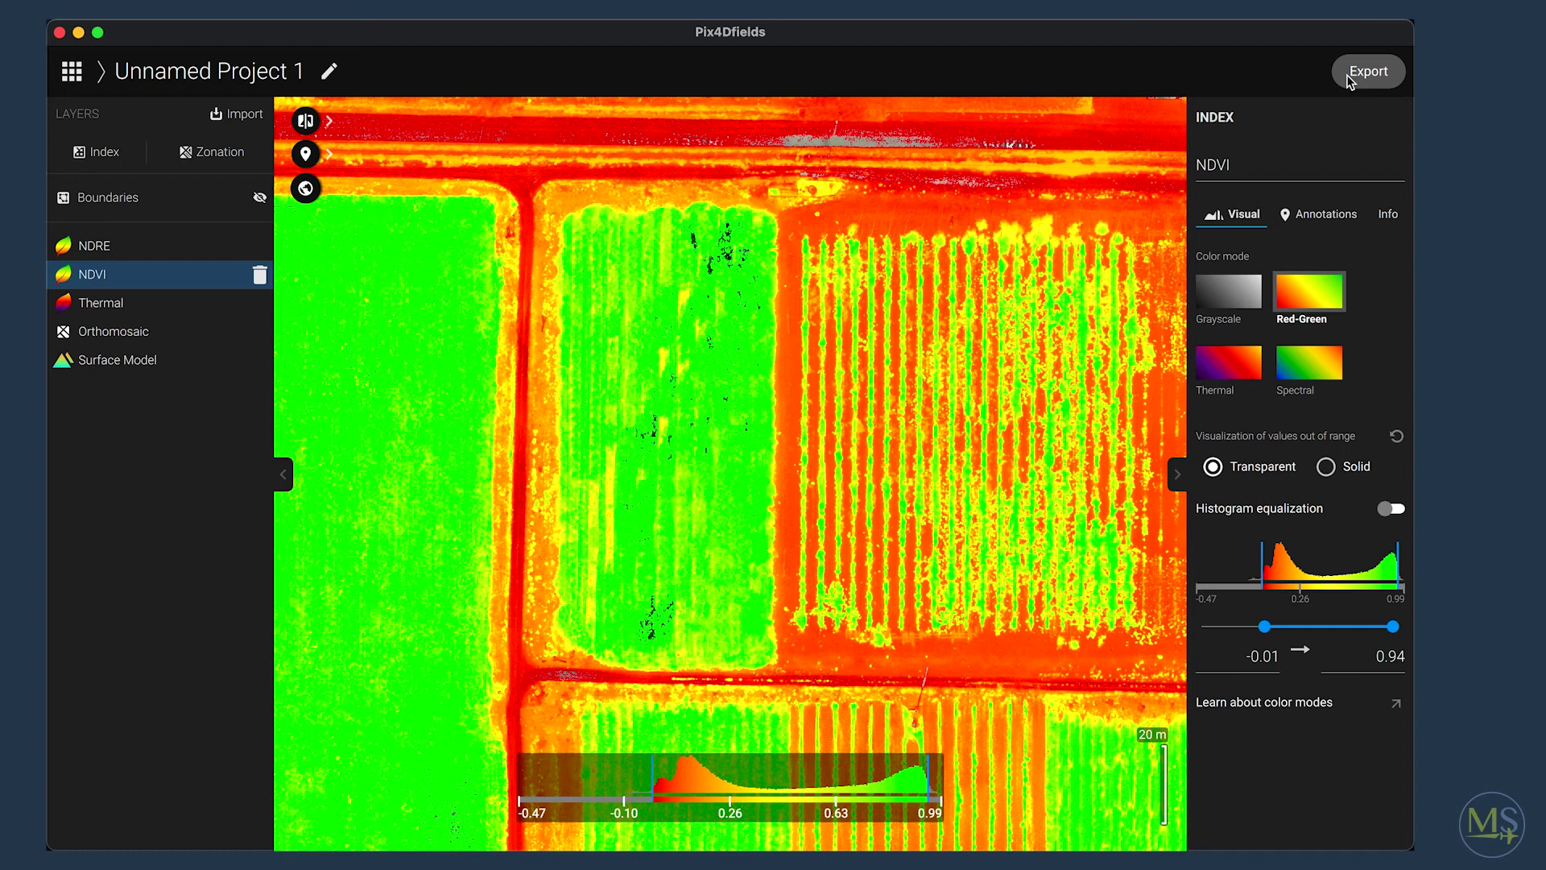
Select the NDRE, NDVI, Thermal and Orthomosaic layers for export, leaving the Surface Model out, and return to the export options
{"action": "left_click", "coordinate": [1351, 77]}
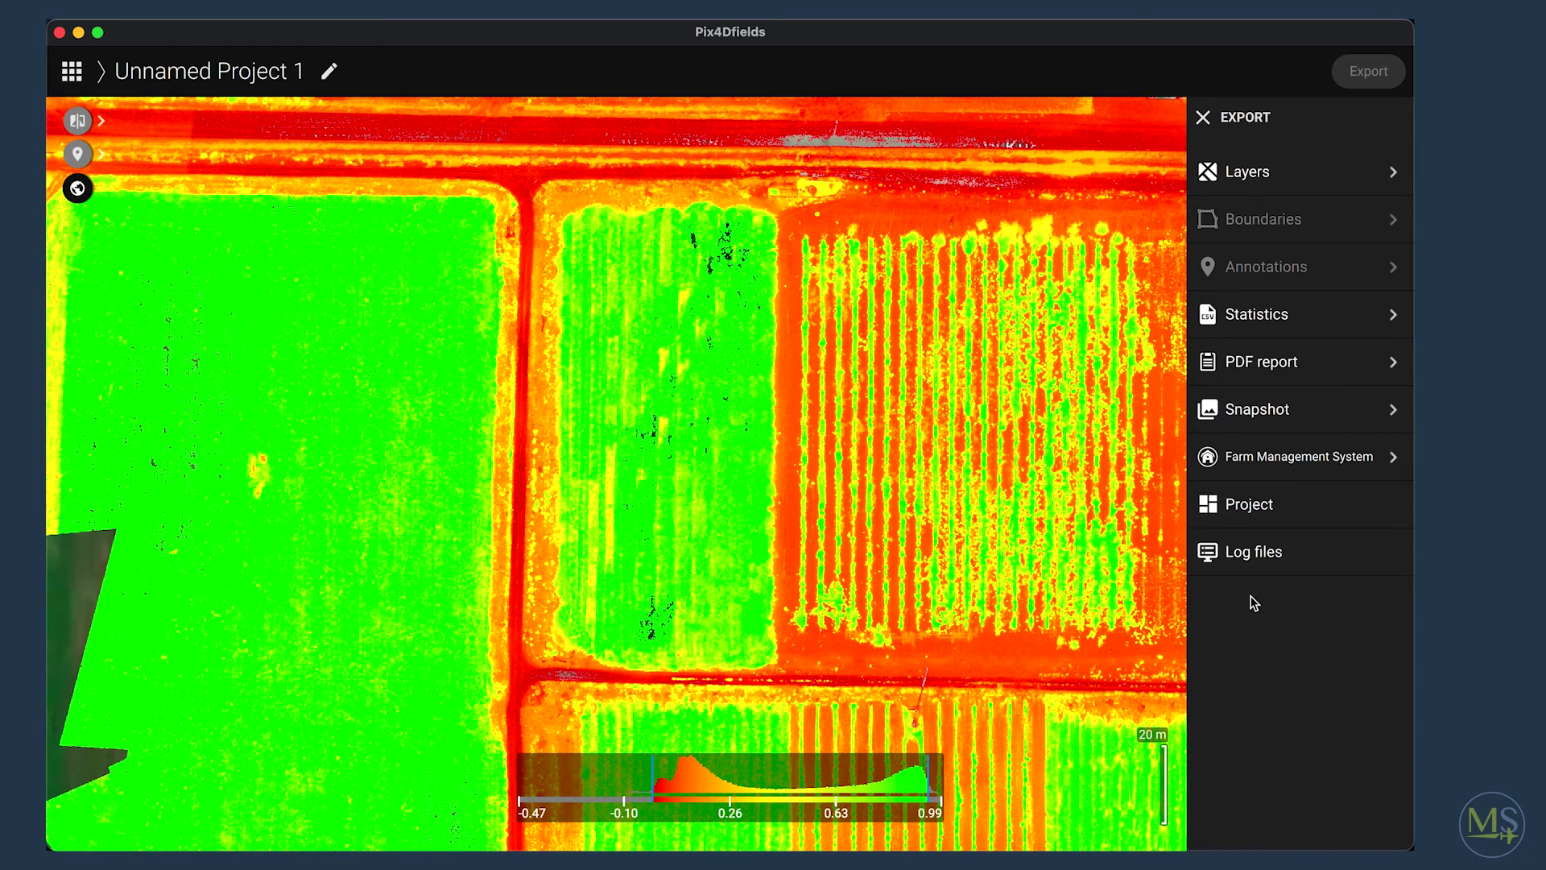
{"action": "left_click", "coordinate": [1243, 172]}
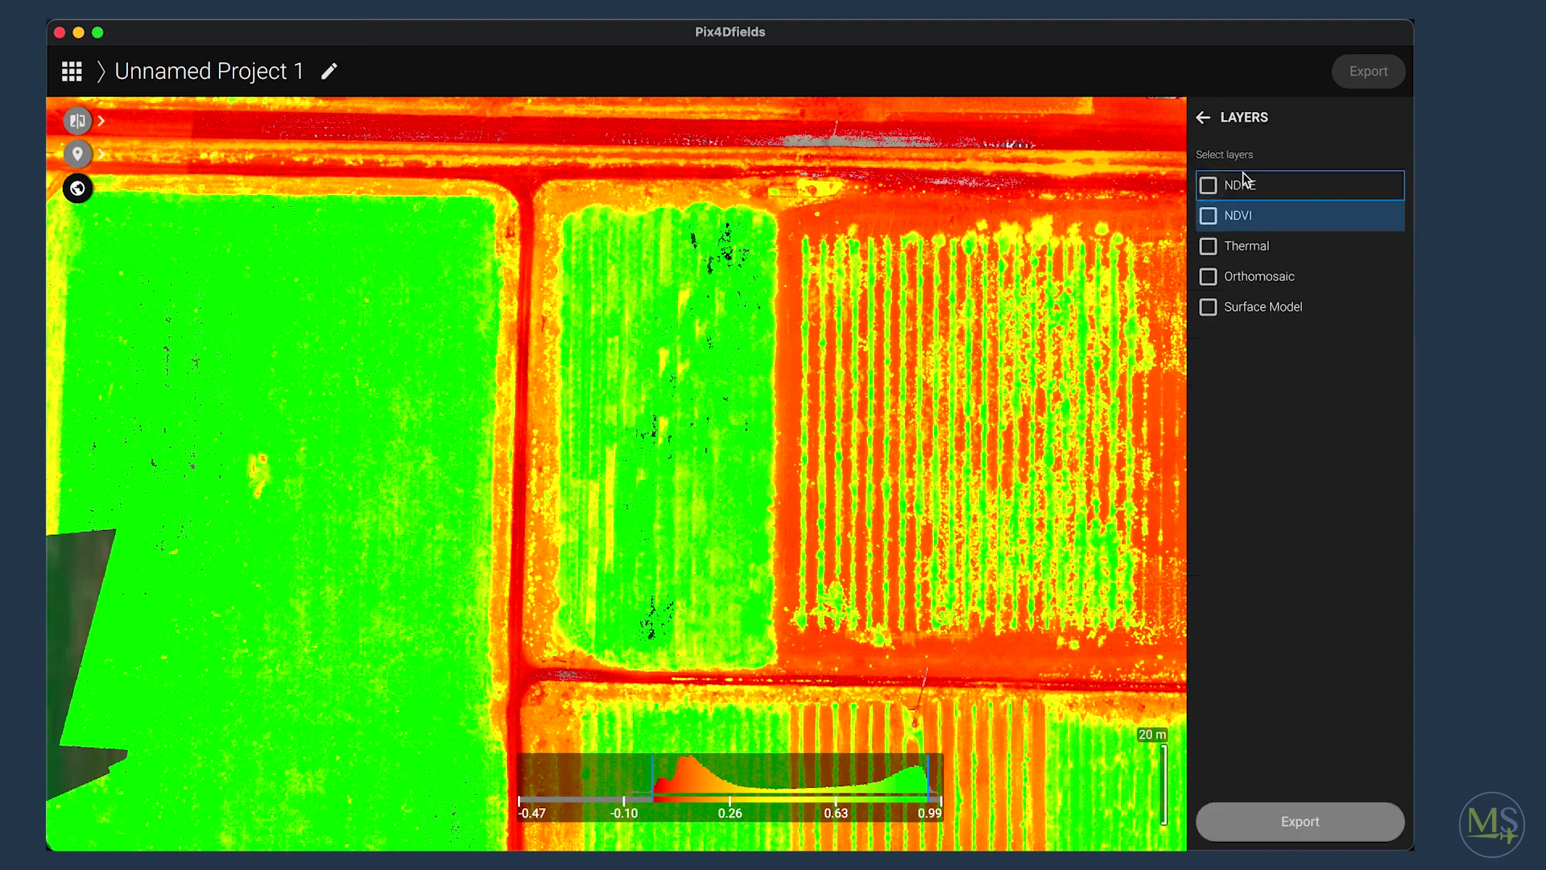
{"action": "left_click", "coordinate": [1208, 189]}
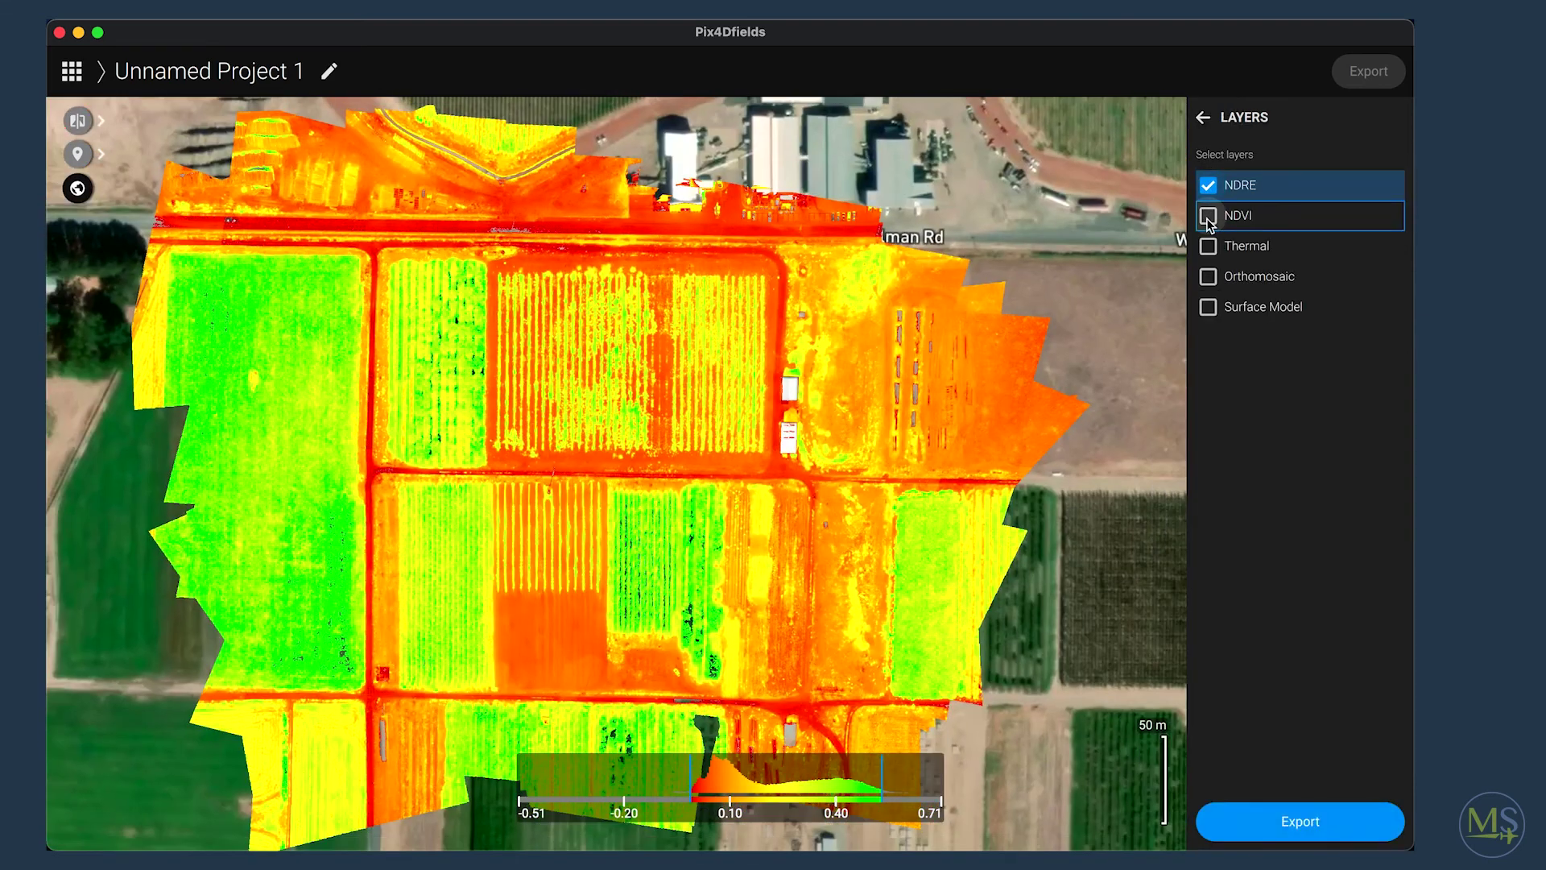
{"action": "left_click", "coordinate": [1208, 216]}
{"action": "left_click", "coordinate": [1207, 246]}
{"action": "left_click", "coordinate": [1208, 277]}
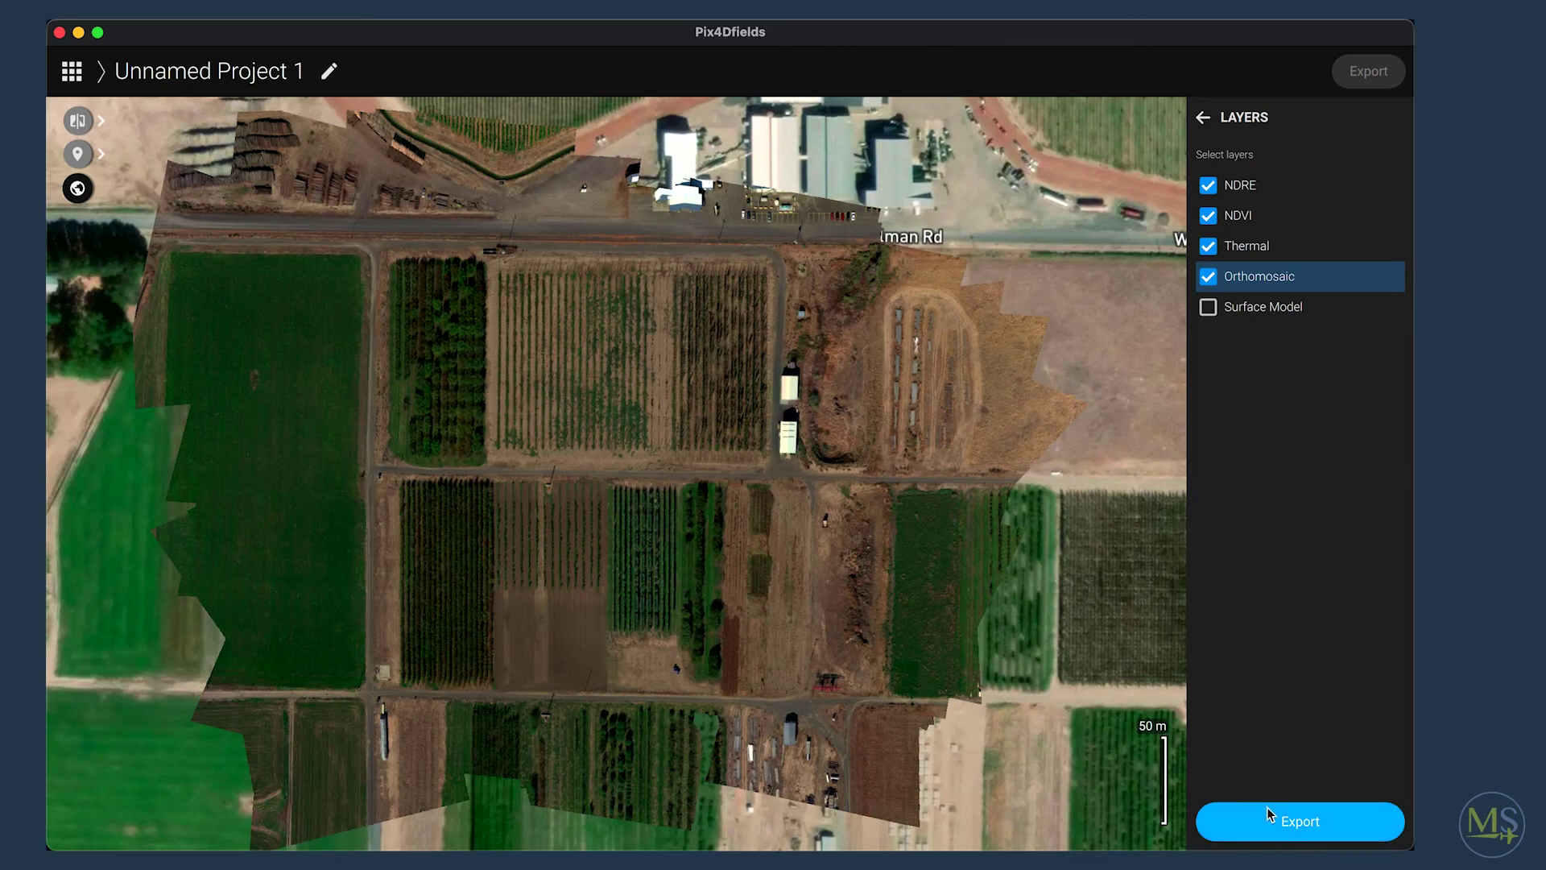
{"action": "left_click", "coordinate": [1205, 120]}
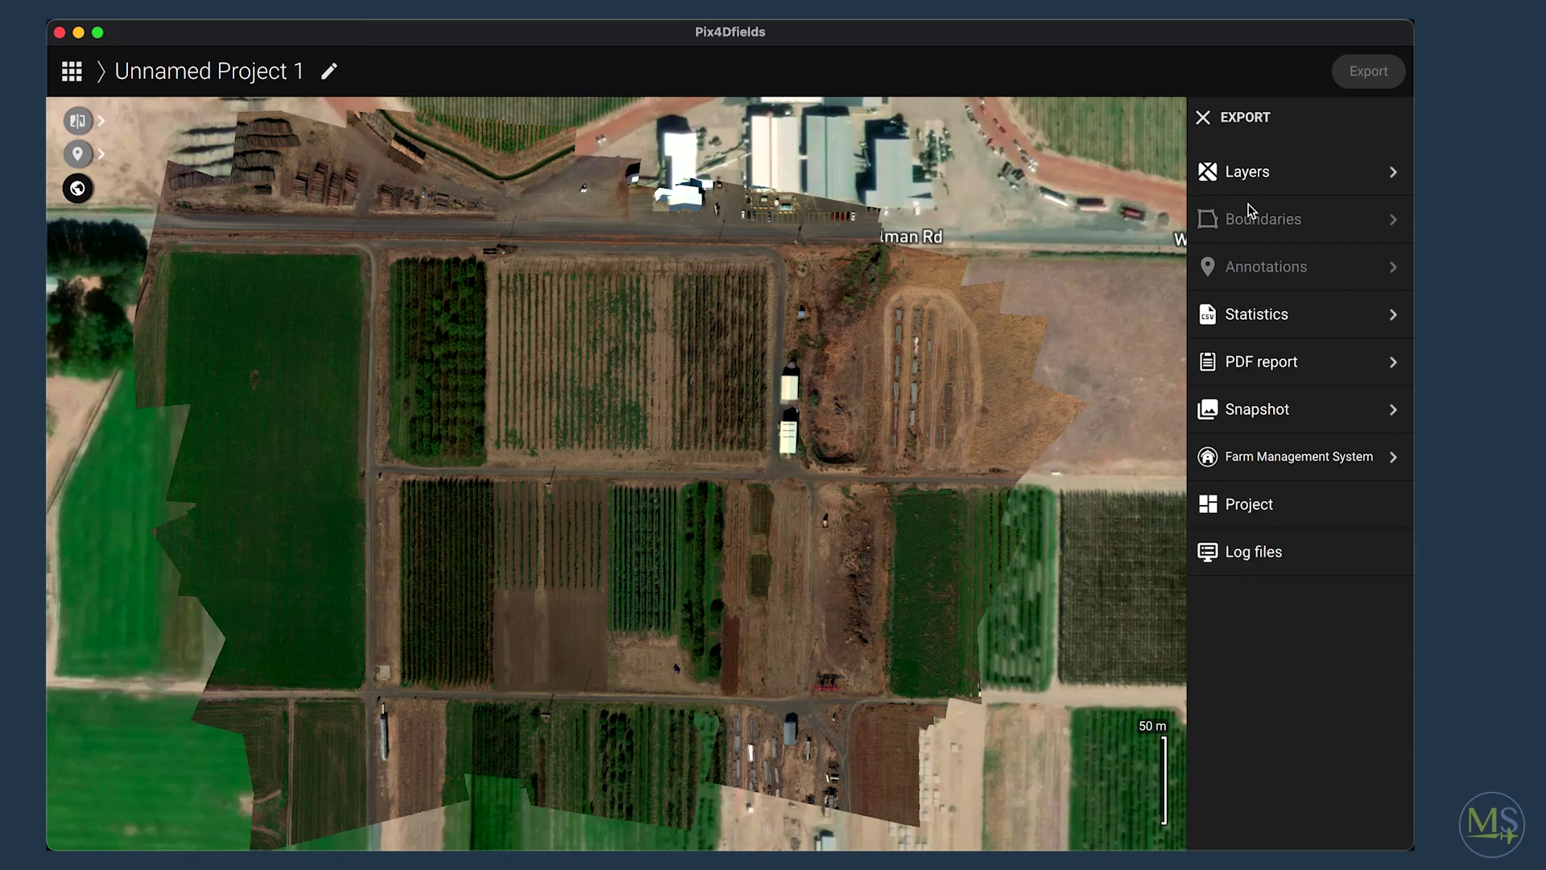
{"action": "left_click", "coordinate": [1262, 177]}
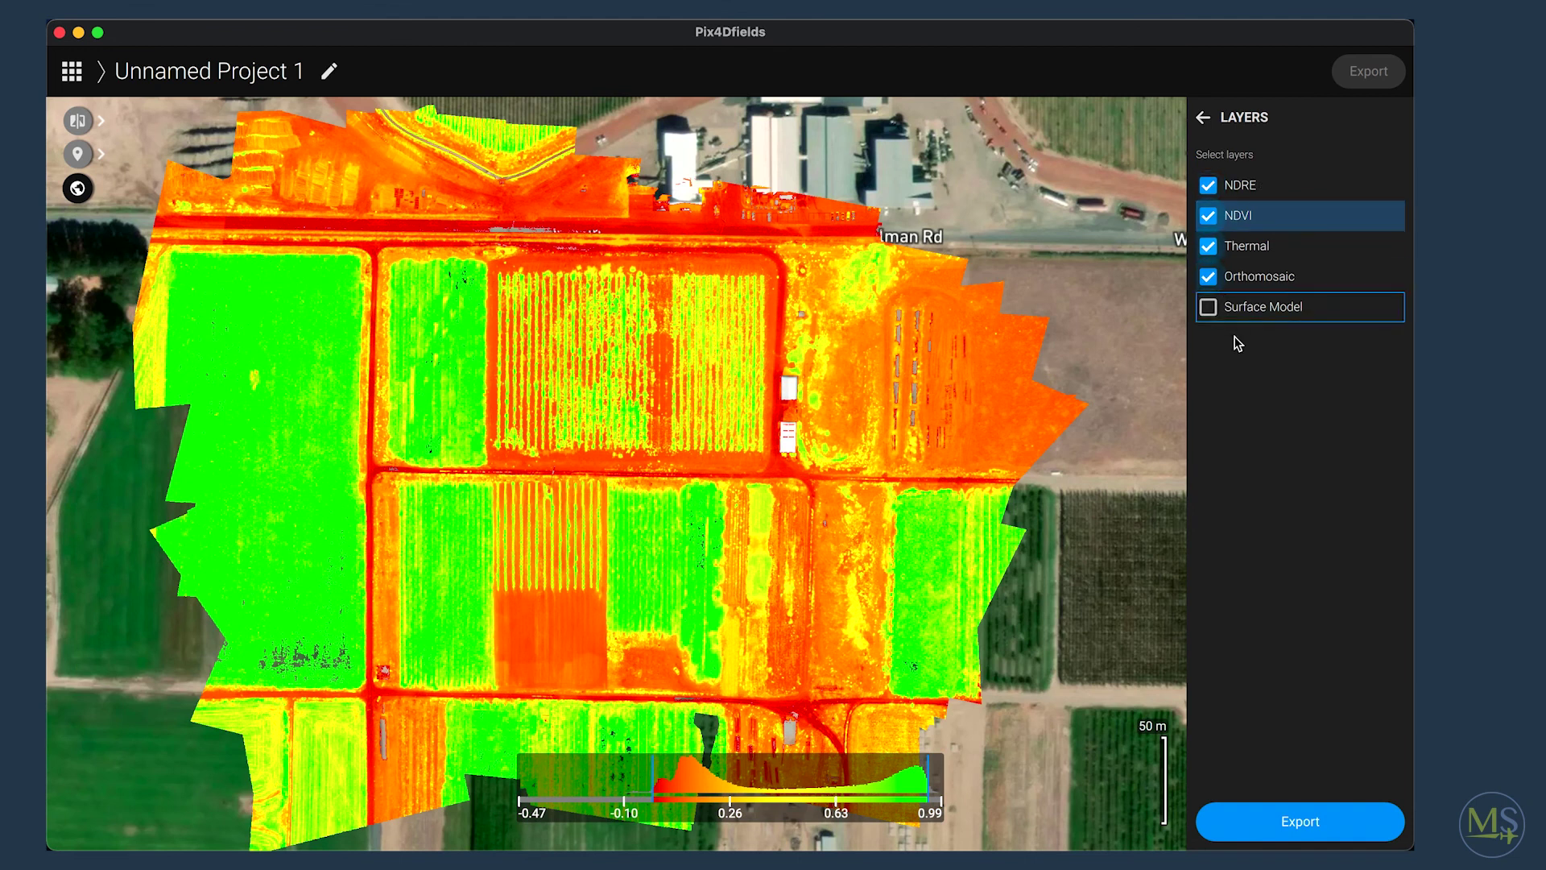
{"action": "left_click", "coordinate": [1204, 117]}
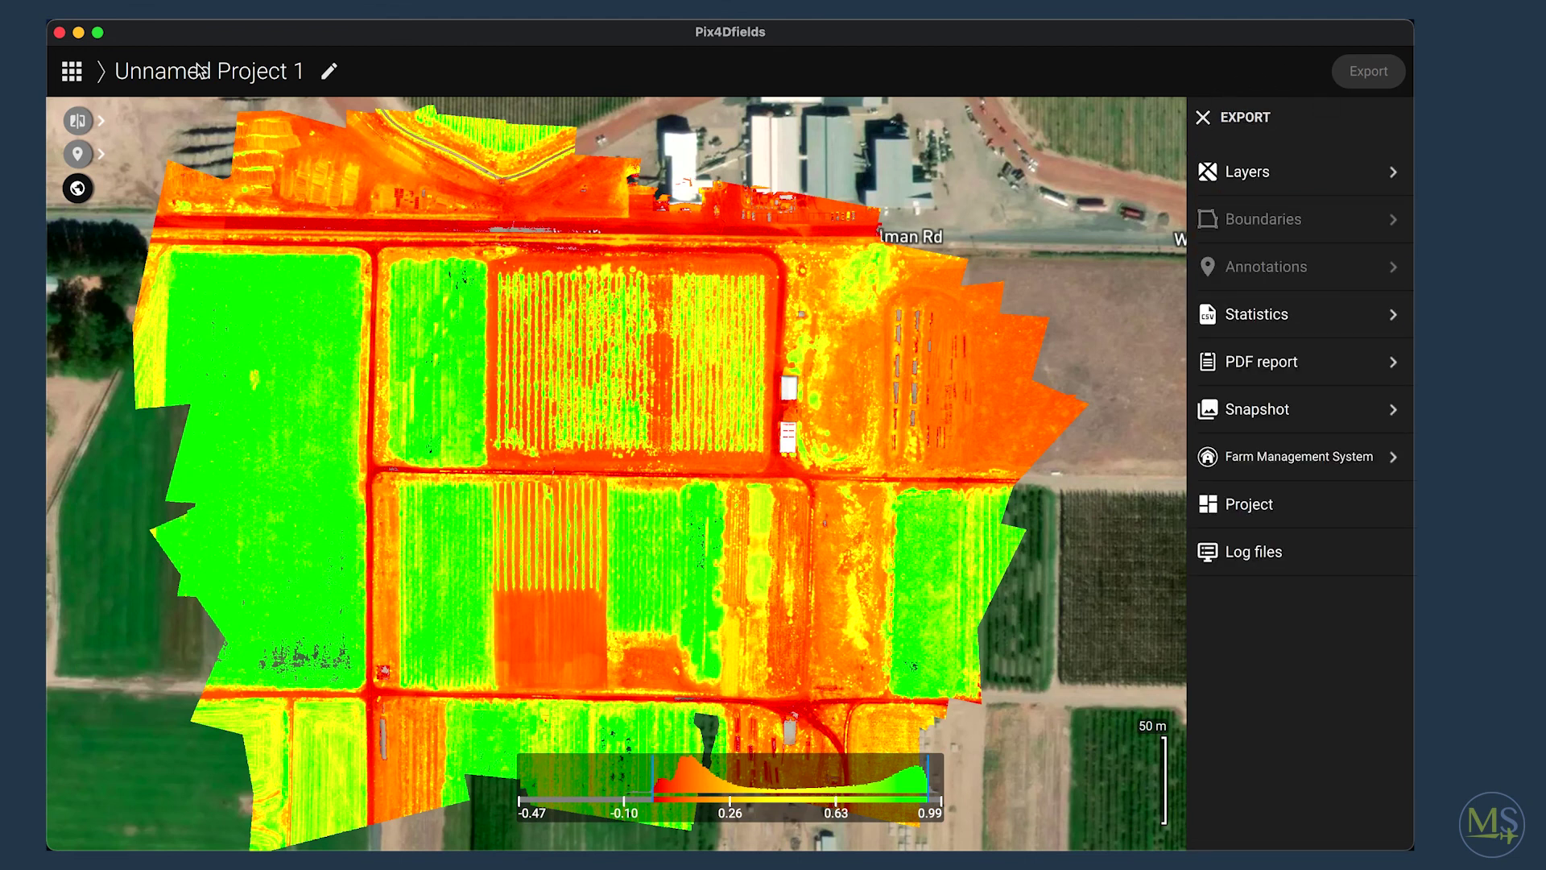
Return to the project overview, reopen Unnamed Project 1, and display its Orthomosaic layer
{"action": "left_click", "coordinate": [72, 71]}
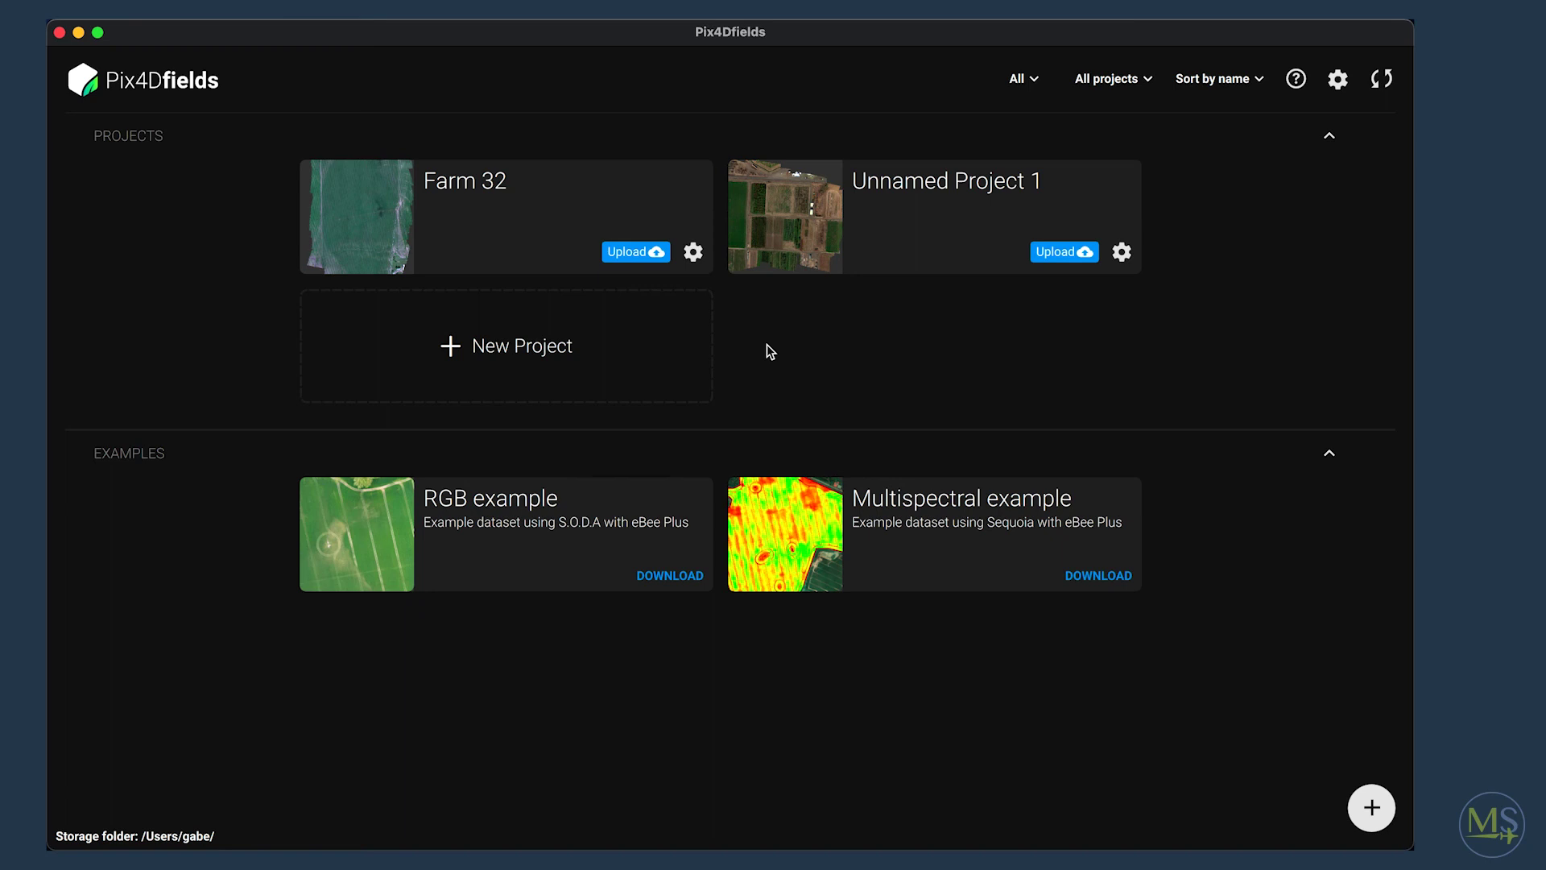
{"action": "left_click", "coordinate": [795, 230]}
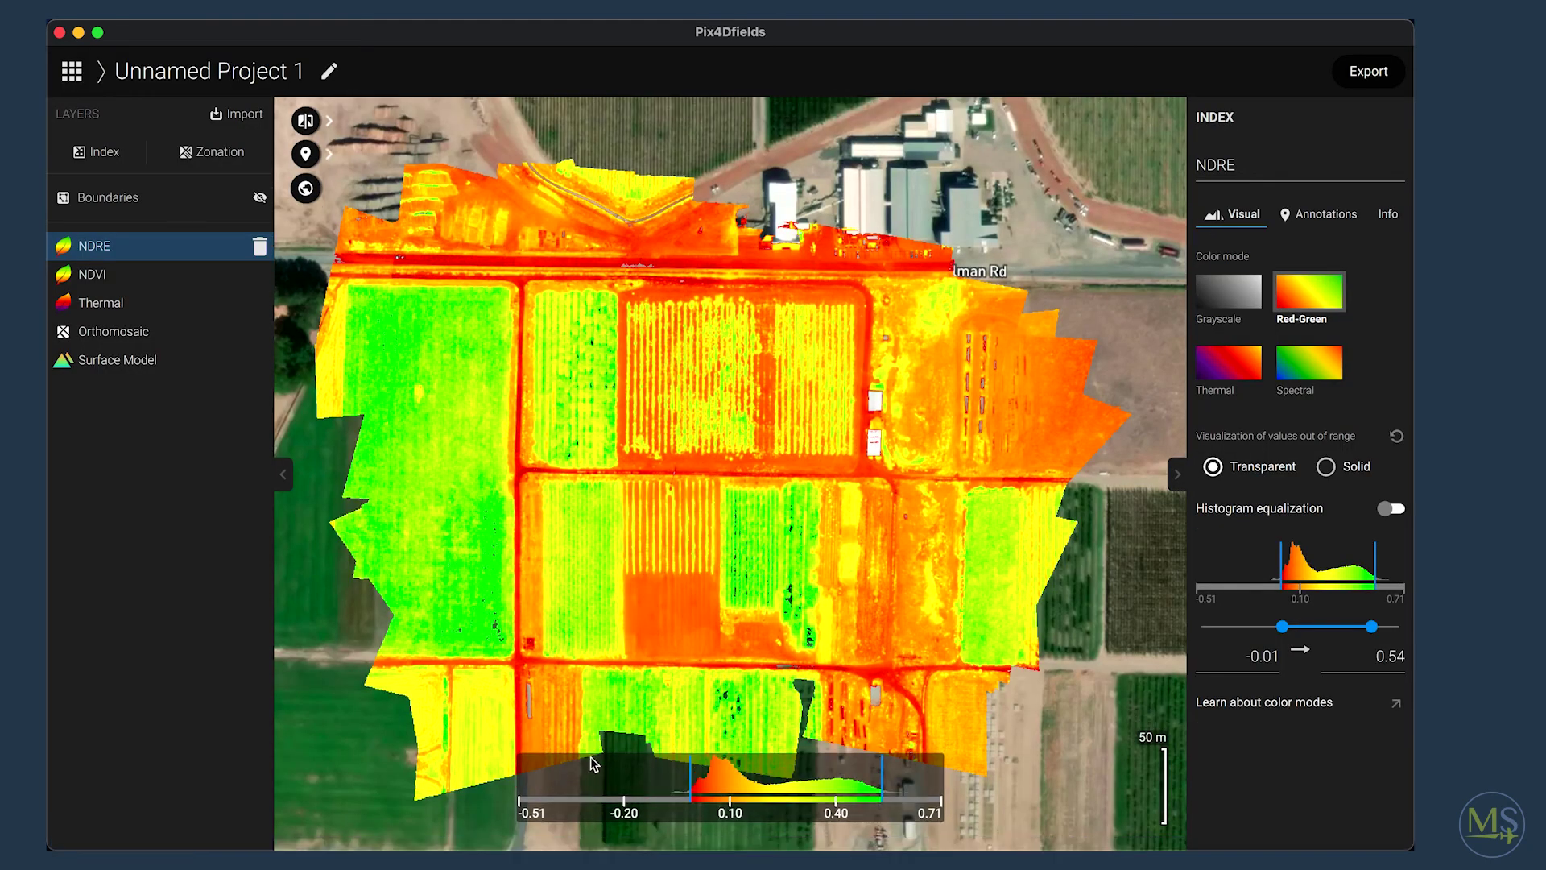
{"action": "left_click", "coordinate": [121, 333]}
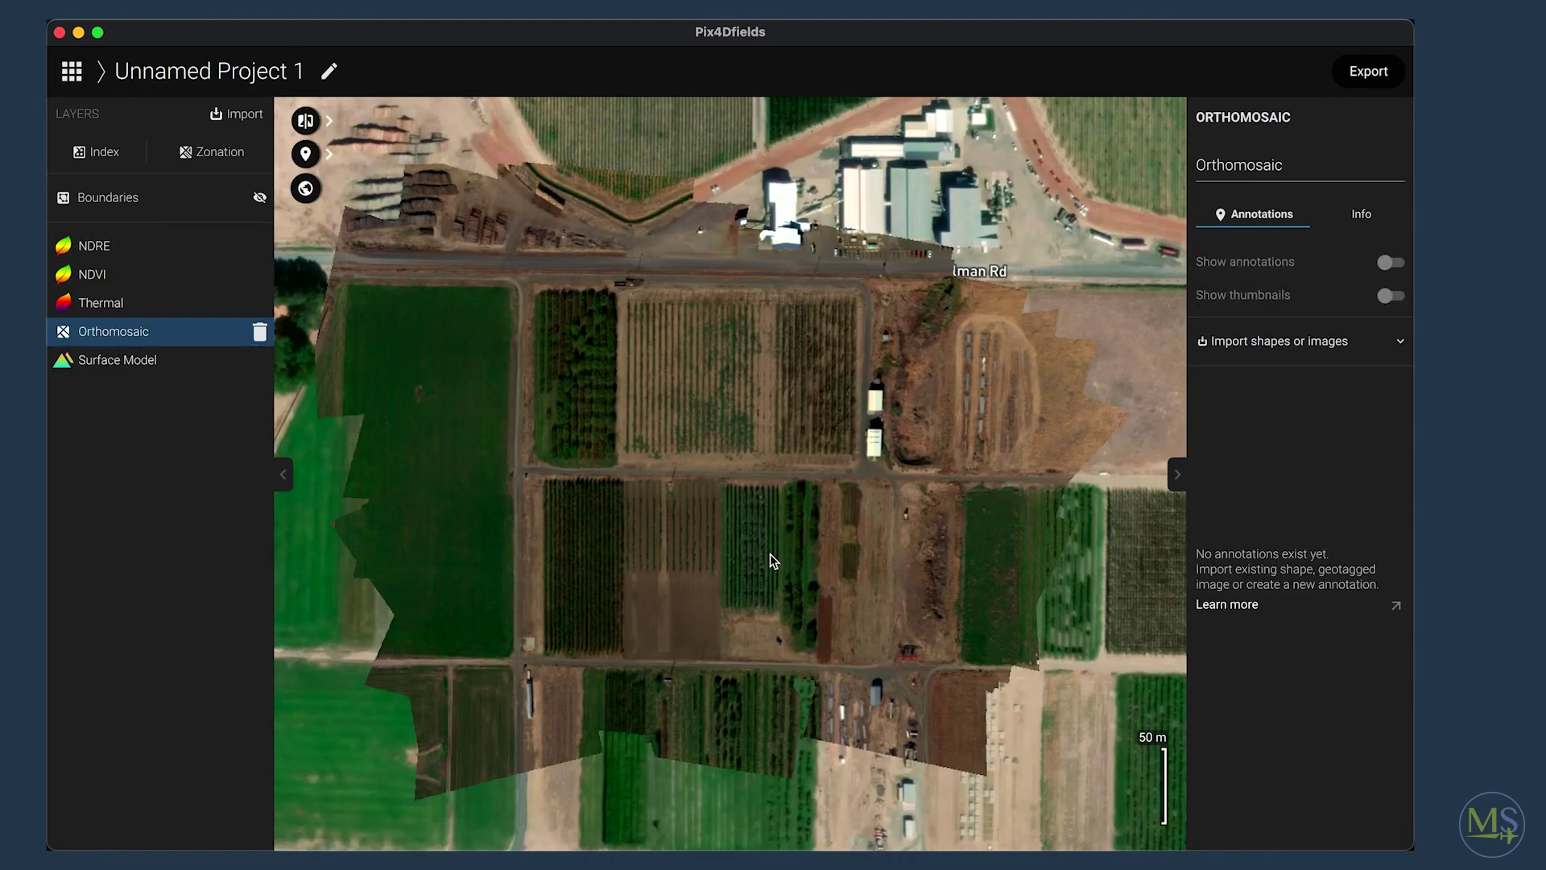